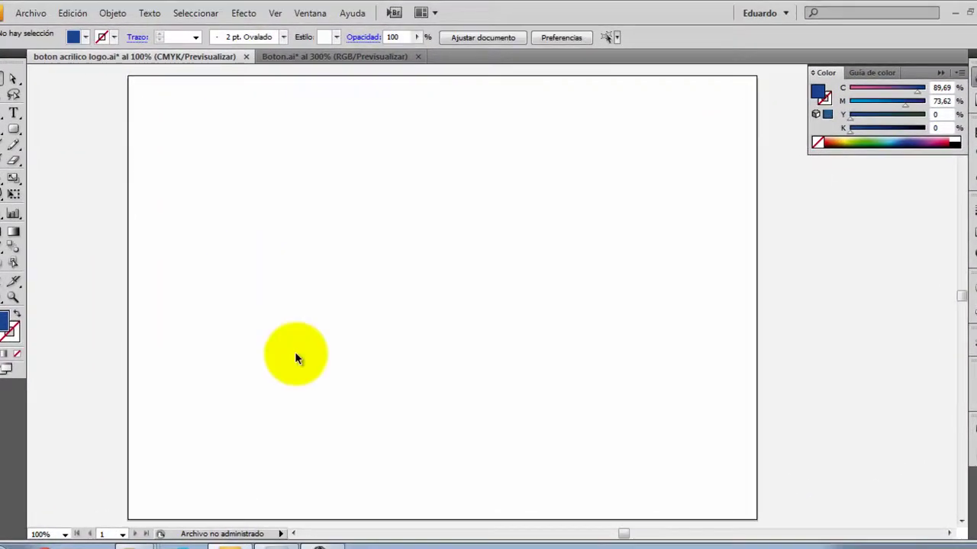
# Draw a dark blue rounded square on the artboard.
pyautogui.click(15, 130)
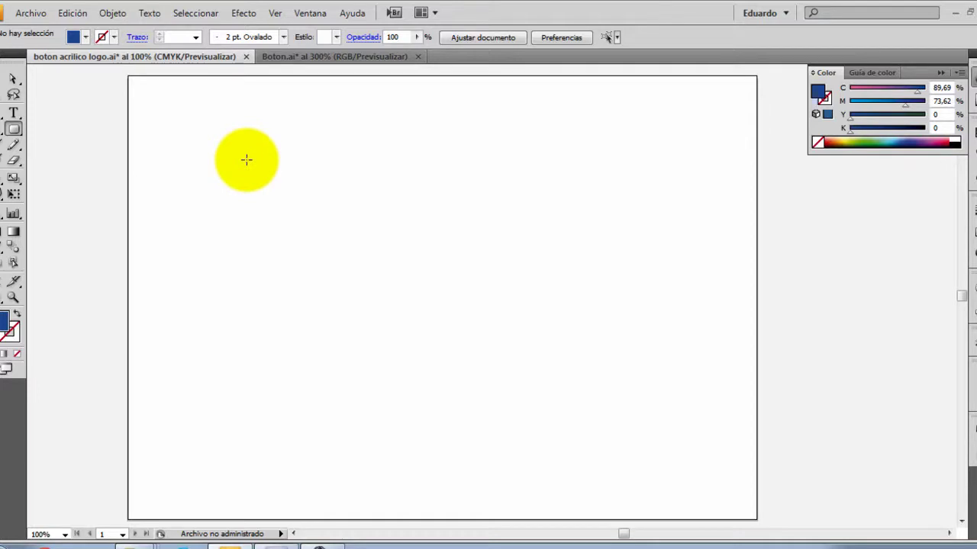
pyautogui.moveTo(207, 138)
pyautogui.mouseDown()
pyautogui.moveTo(549, 421)
pyautogui.moveTo(465, 362)
pyautogui.moveTo(519, 447)
pyautogui.moveTo(260, 255)
pyautogui.moveTo(229, 144)
pyautogui.moveTo(254, 125)
pyautogui.moveTo(221, 133)
pyautogui.mouseUp()
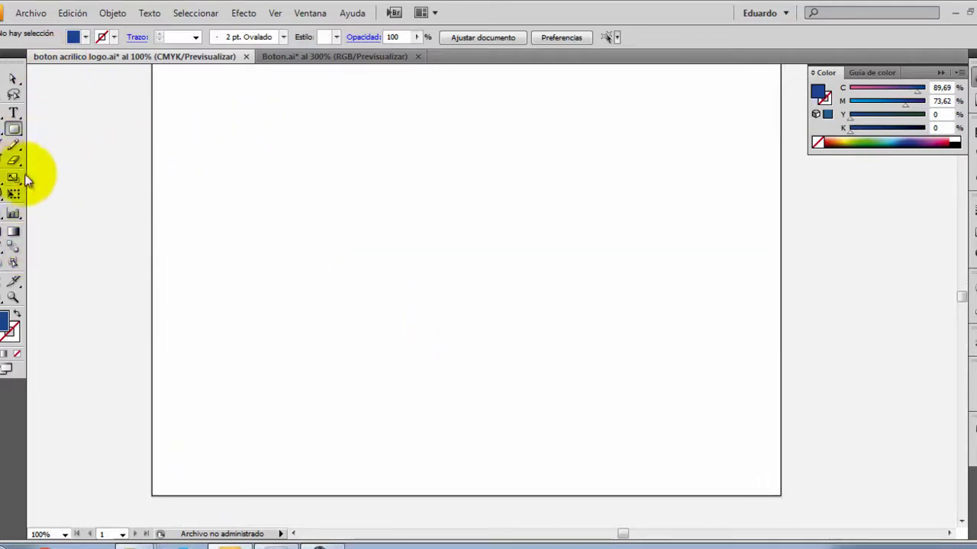
pyautogui.click(16, 131)
pyautogui.moveTo(276, 149); pyautogui.dragTo(471, 323)
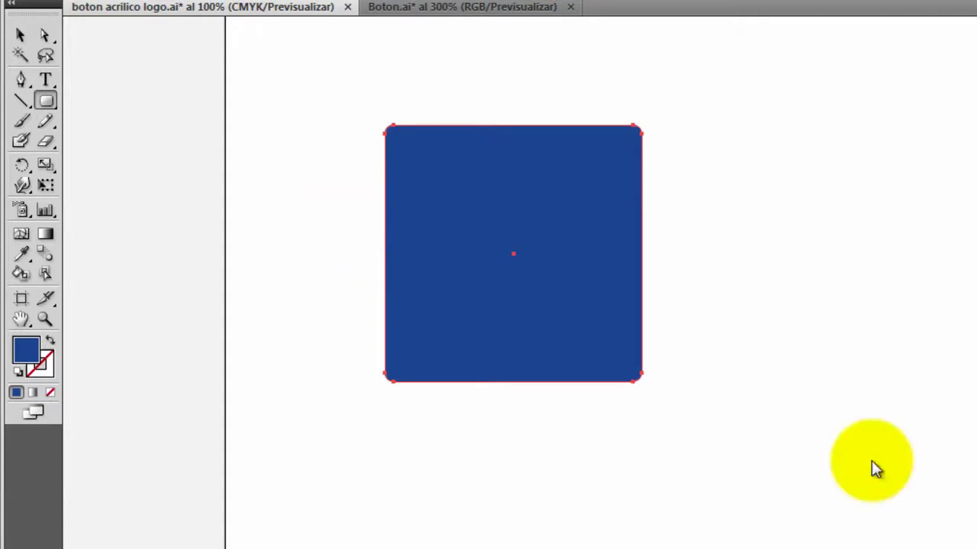
# Add a gradient mesh point in the square's centre and tint it a lighter blue.
pyautogui.click(21, 235)
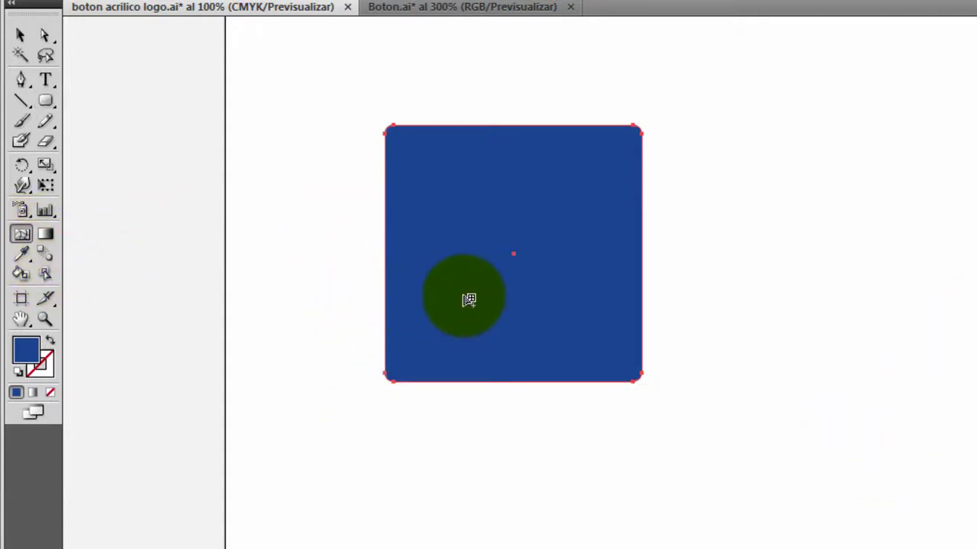
pyautogui.click(463, 294)
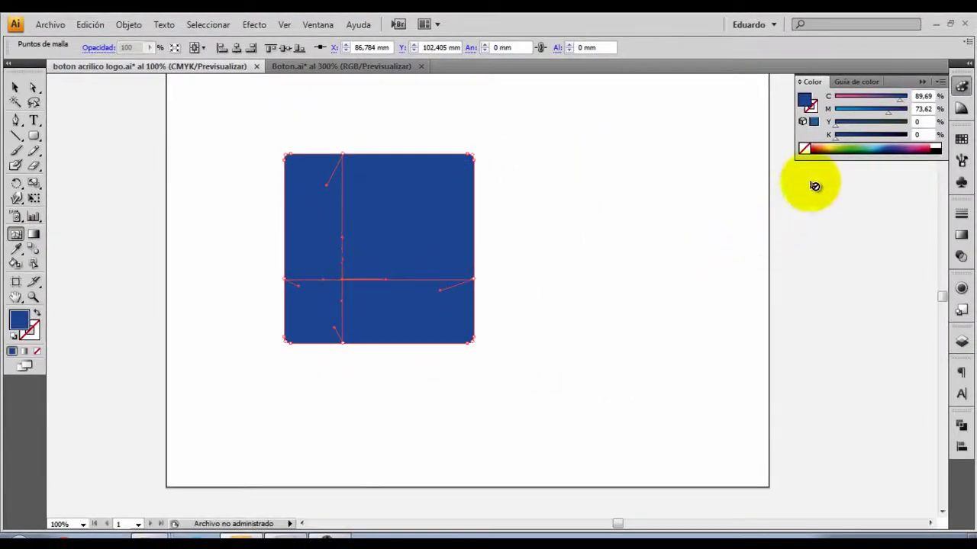
pyautogui.click(876, 145)
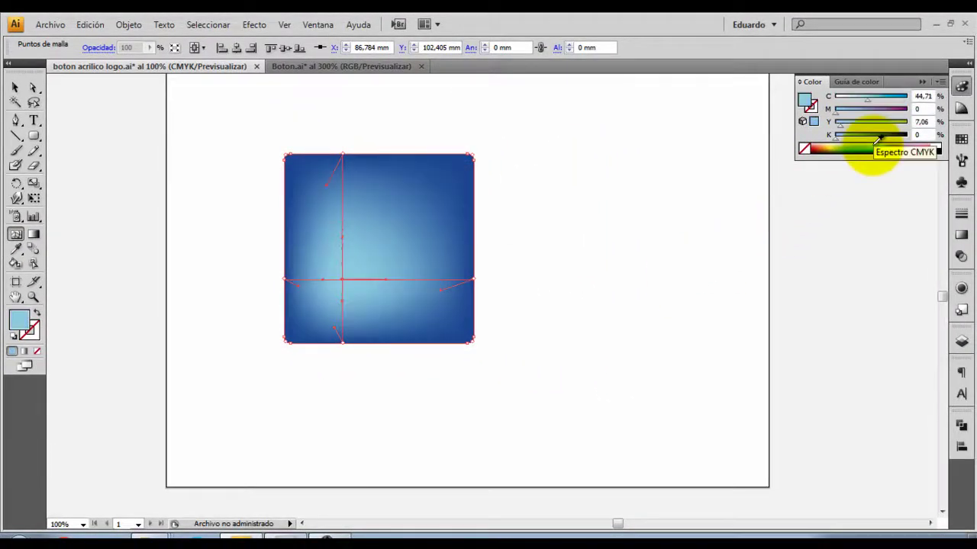
pyautogui.click(885, 143)
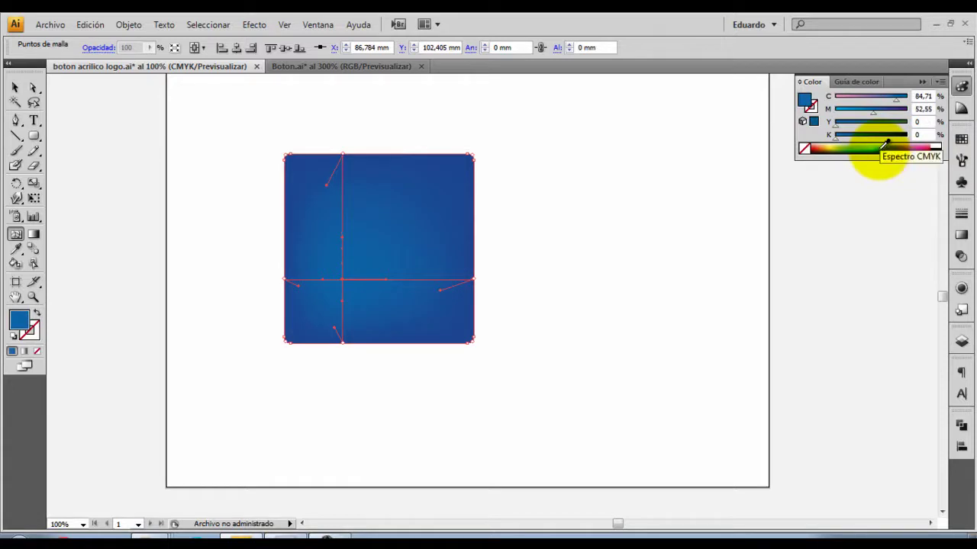
pyautogui.click(882, 145)
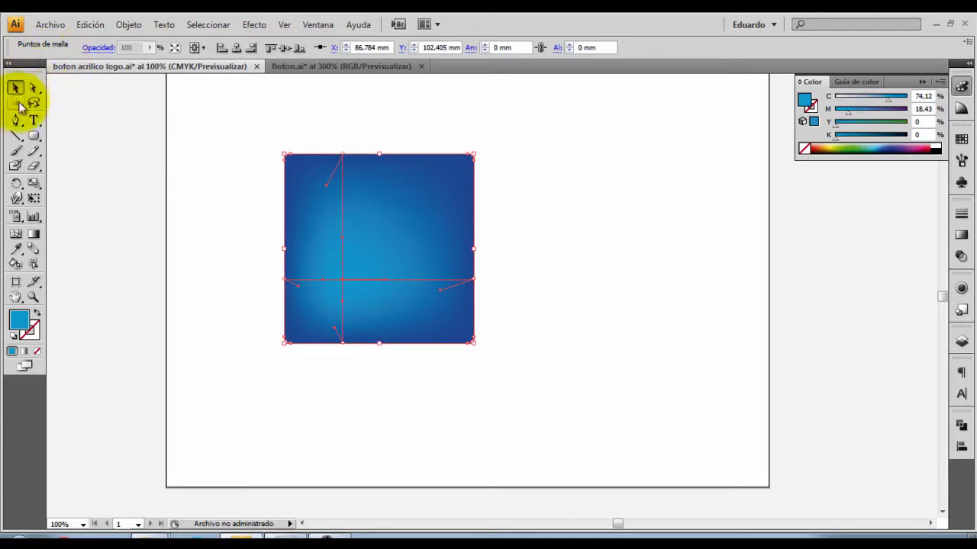
pyautogui.click(35, 137)
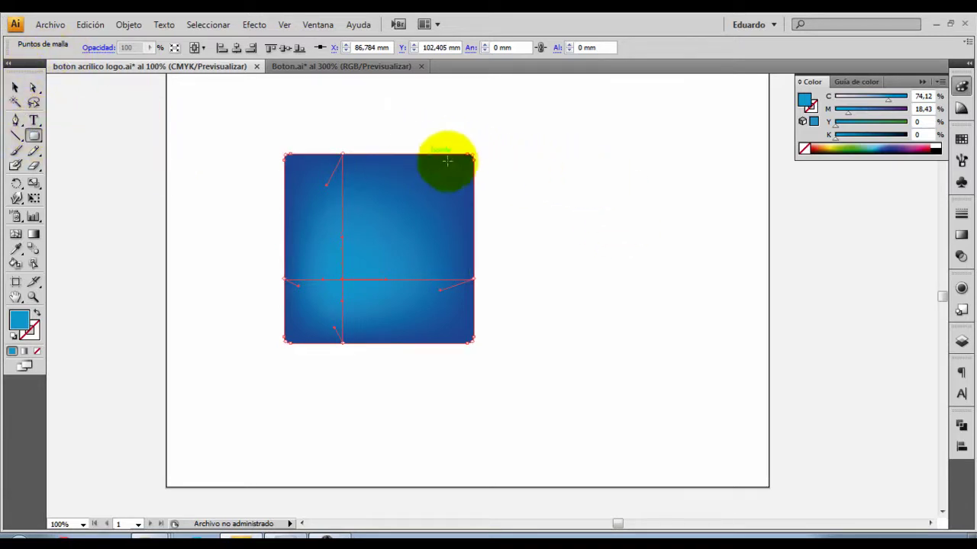
# Draw a second rounded square beside the first, arrange both, and fill it white.
pyautogui.moveTo(522, 154); pyautogui.dragTo(718, 285)
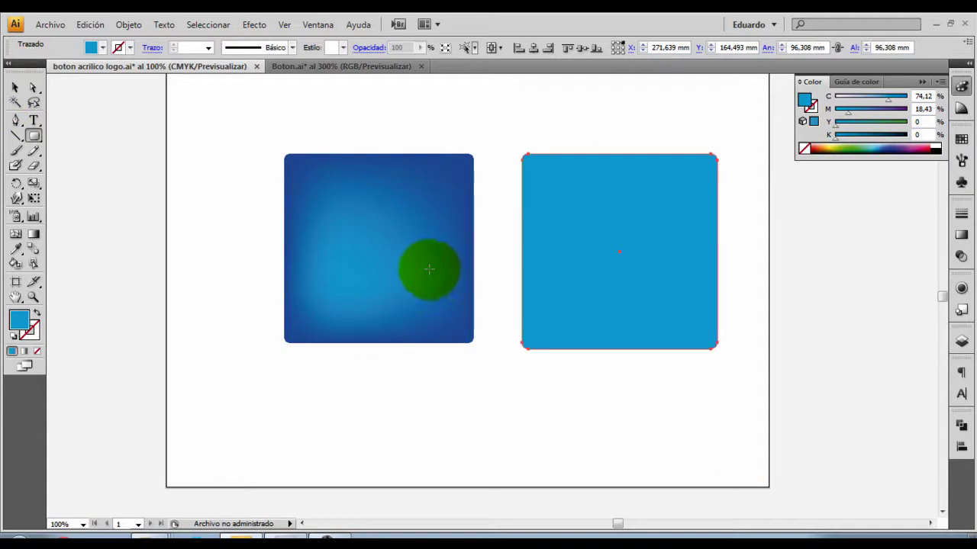
pyautogui.click(16, 90)
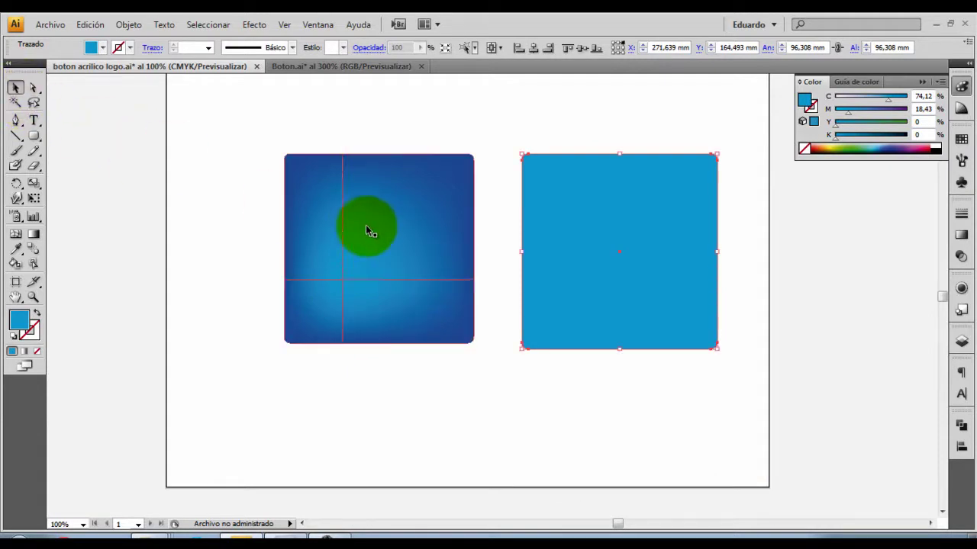
pyautogui.moveTo(336, 229); pyautogui.dragTo(145, 207)
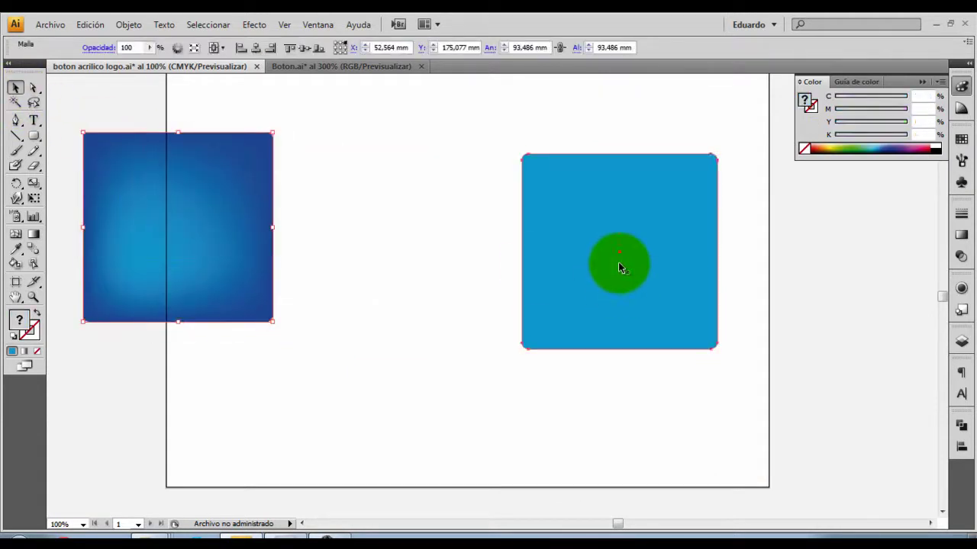
pyautogui.moveTo(618, 267); pyautogui.dragTo(477, 241)
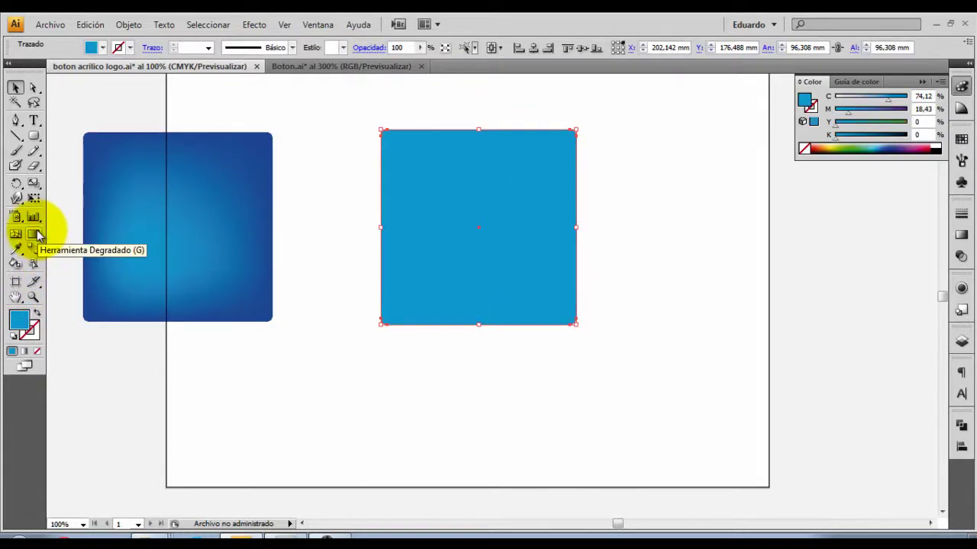
pyautogui.click(542, 203)
pyautogui.click(939, 146)
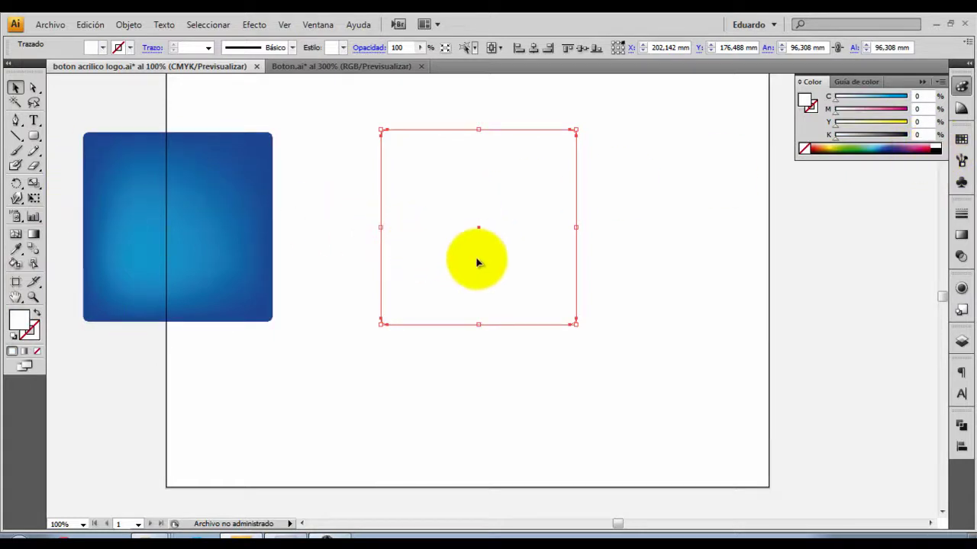
# Draw a plain rectangle of about 129.8 × 112.9 mm over the white square.
pyautogui.click(34, 143)
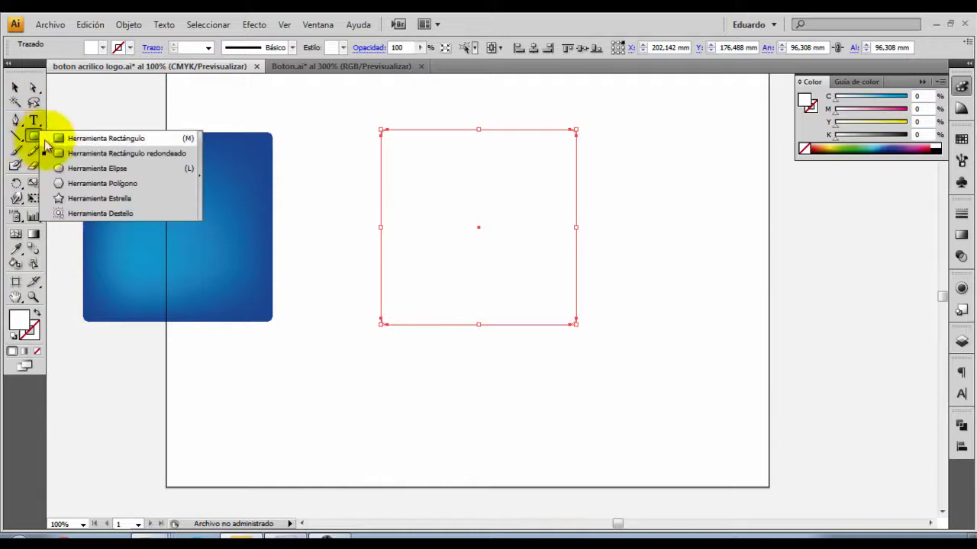
pyautogui.click(60, 140)
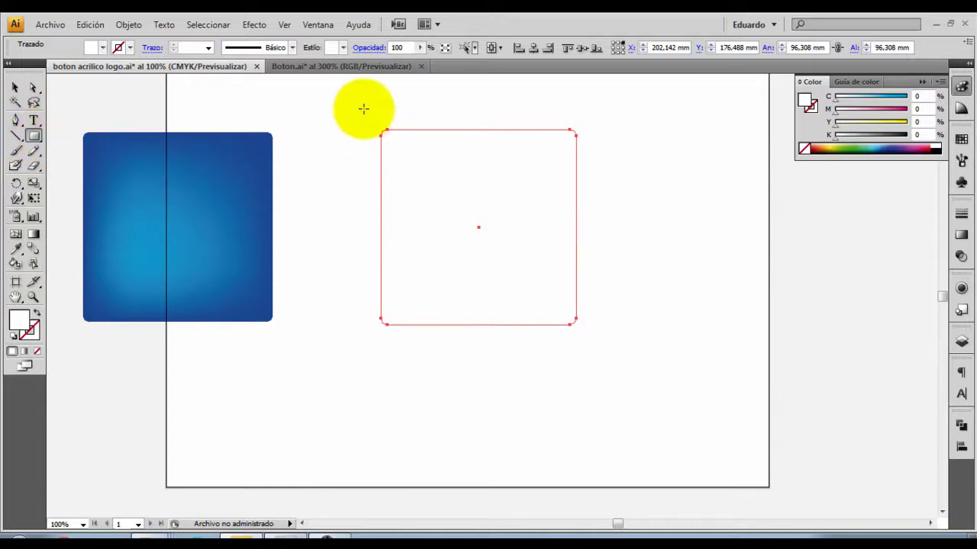
pyautogui.moveTo(363, 109); pyautogui.dragTo(626, 336)
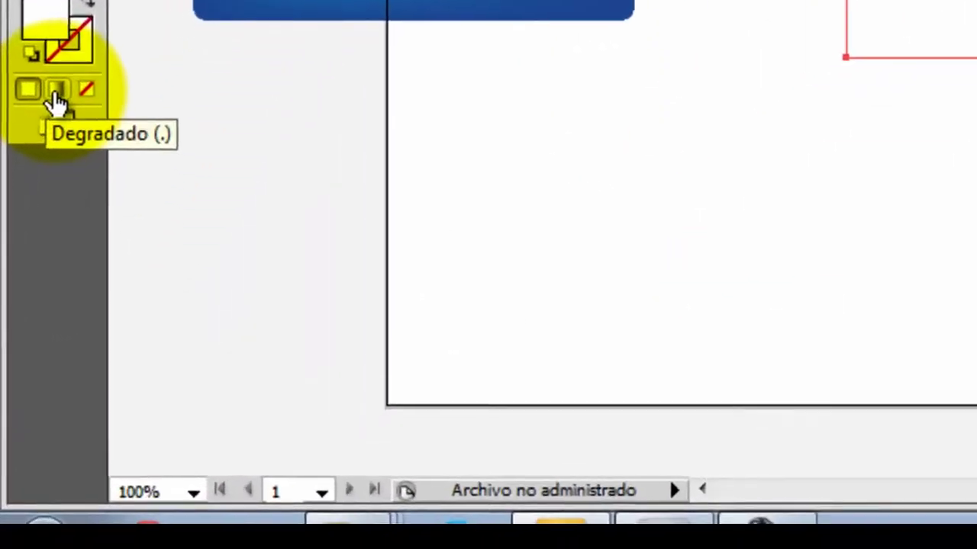
# Give the rectangle a white-to-black gradient and make it the white square's opacity mask.
pyautogui.click(24, 352)
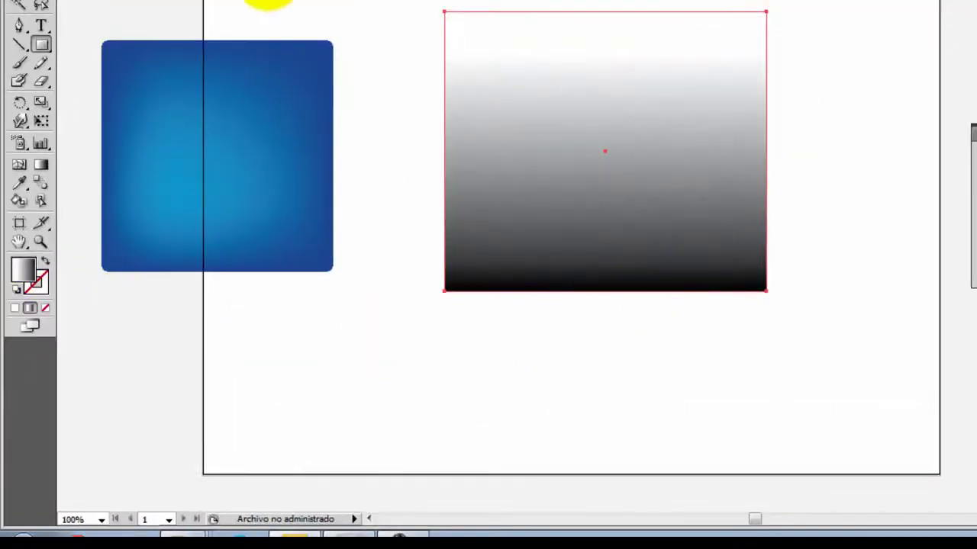
pyautogui.click(18, 6)
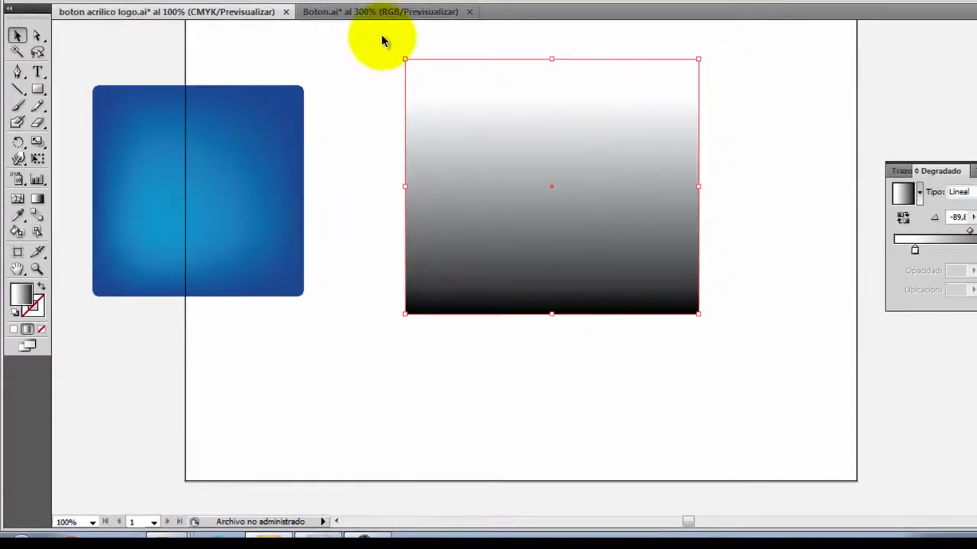
pyautogui.moveTo(380, 37); pyautogui.dragTo(767, 351)
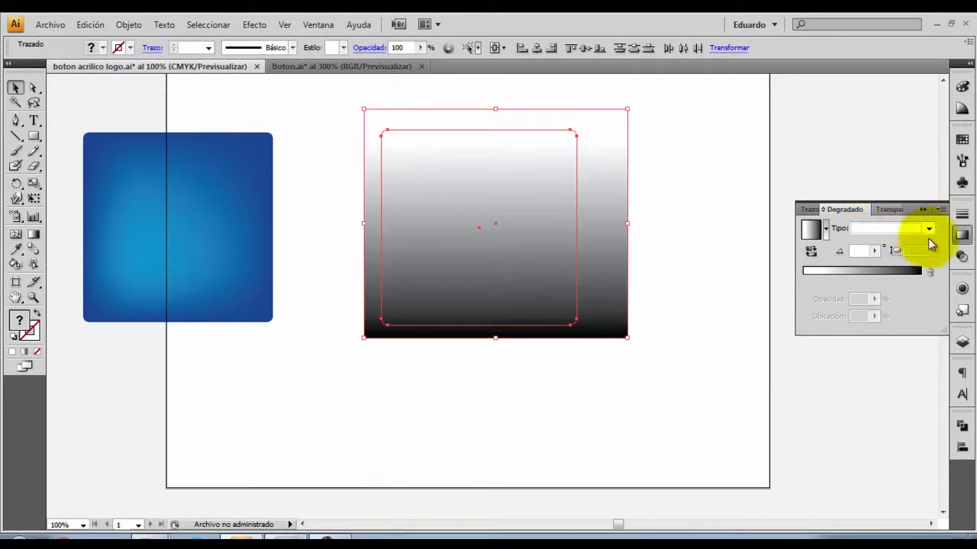
pyautogui.click(962, 288)
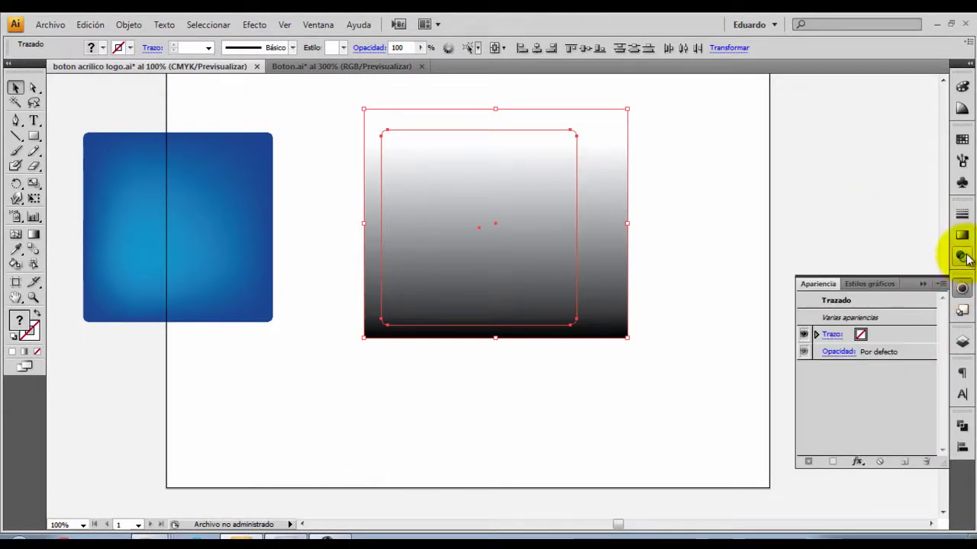
pyautogui.click(962, 257)
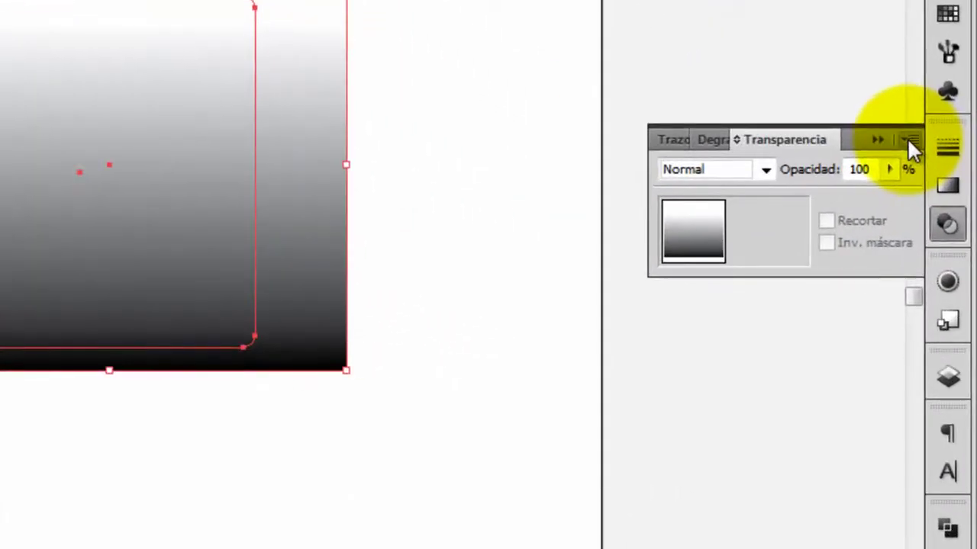
pyautogui.click(908, 141)
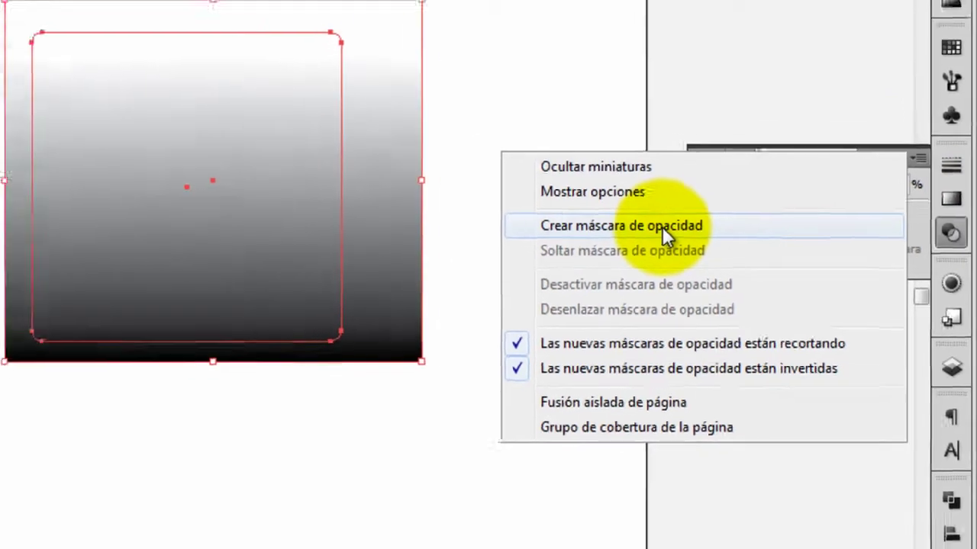
pyautogui.click(619, 216)
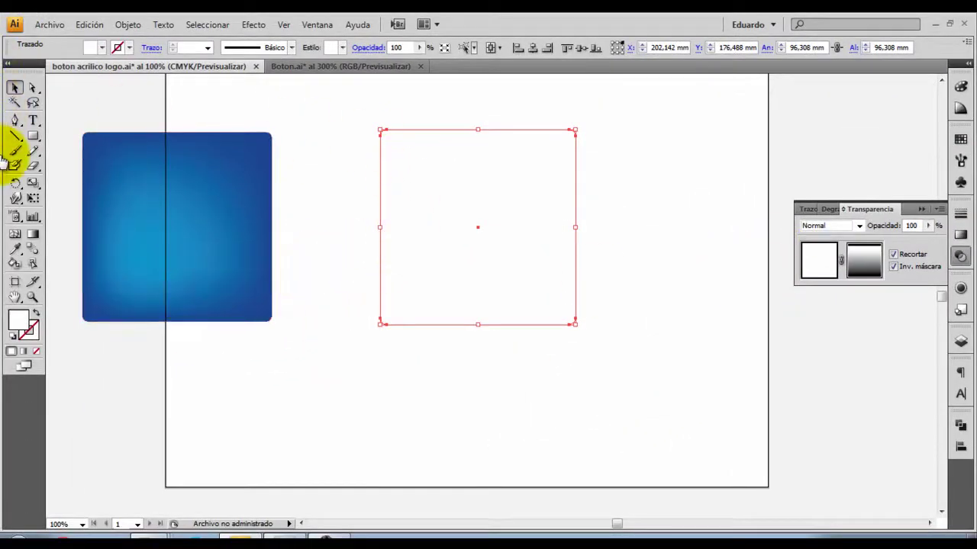
# Move the masked highlight onto the blue square and resize it to about 86.3 × 84 mm.
pyautogui.moveTo(555, 275); pyautogui.dragTo(256, 274)
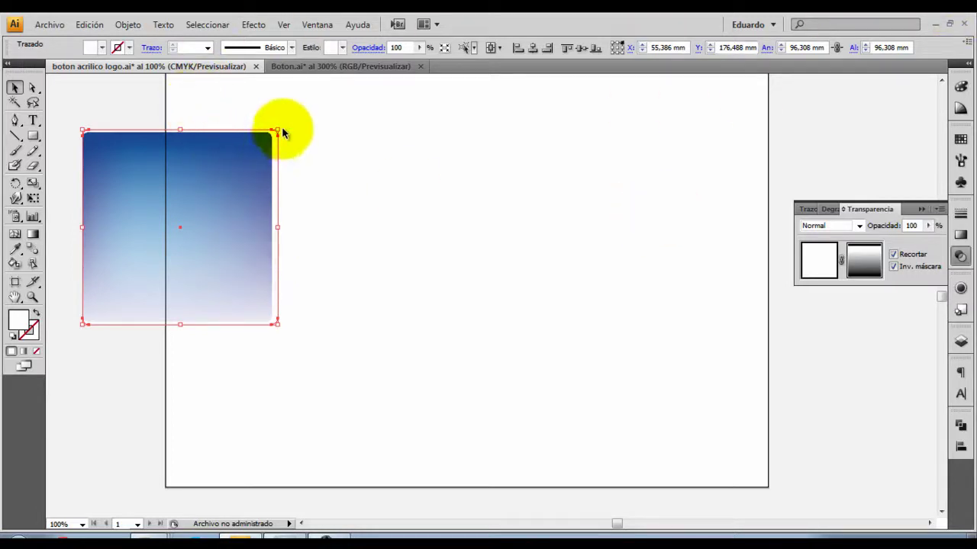
pyautogui.moveTo(276, 128); pyautogui.dragTo(244, 161)
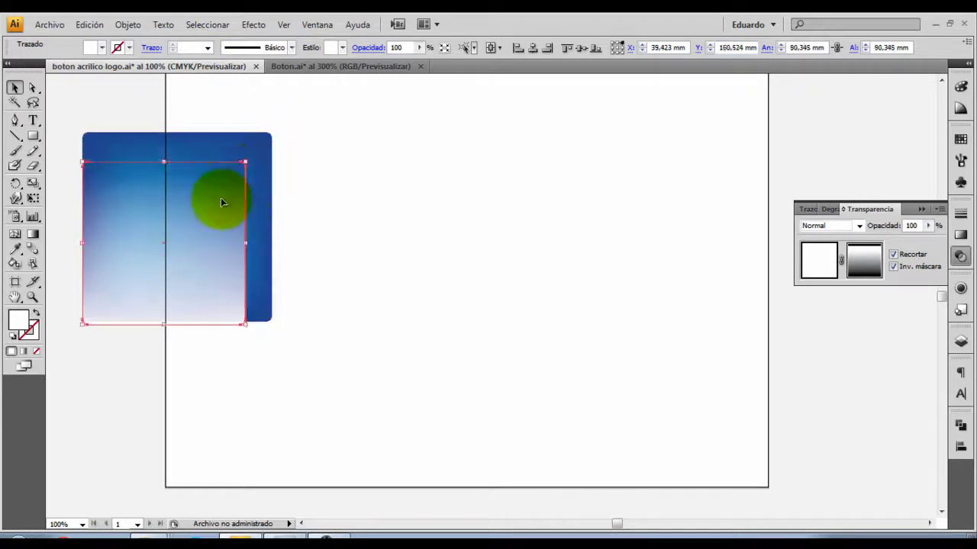
pyautogui.moveTo(222, 205); pyautogui.dragTo(235, 198)
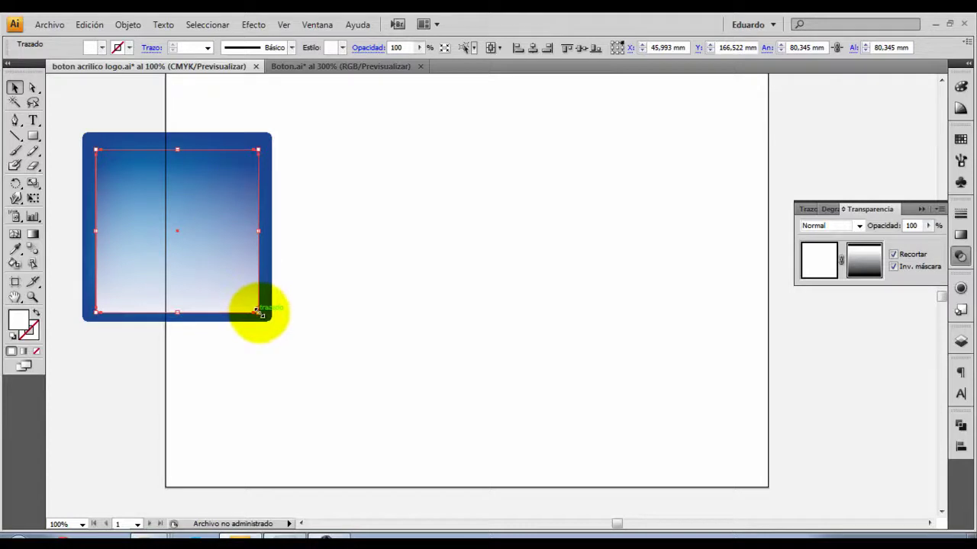
pyautogui.moveTo(260, 312); pyautogui.dragTo(261, 318)
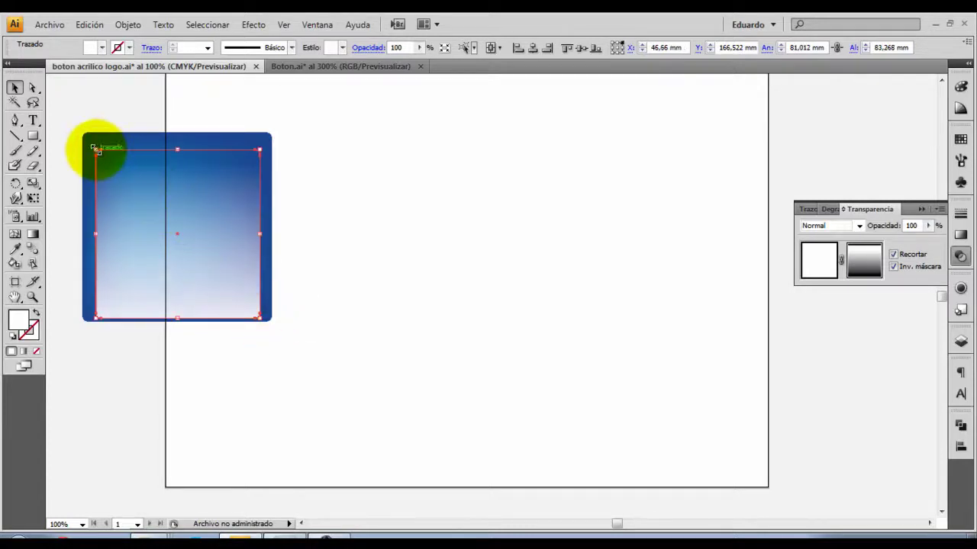
pyautogui.moveTo(96, 150); pyautogui.dragTo(86, 141)
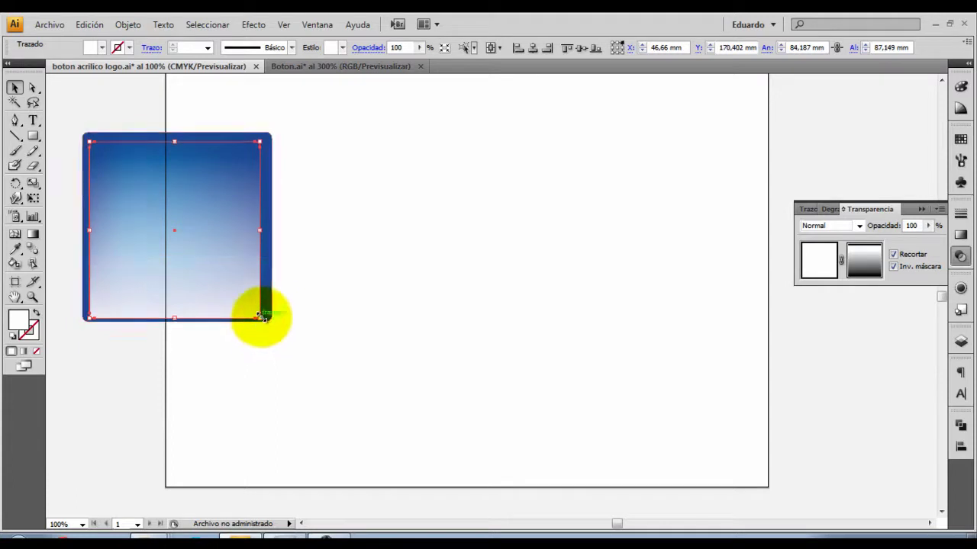
pyautogui.moveTo(262, 318); pyautogui.dragTo(262, 310)
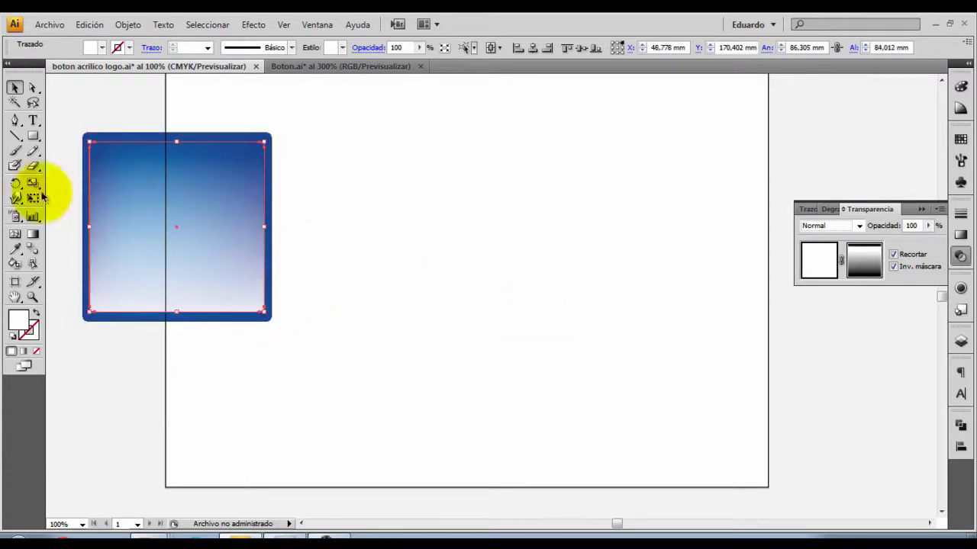
# Redraw the mask's vertical gradient so the pale glow shows only near the button's bottom.
pyautogui.click(33, 235)
pyautogui.click(863, 264)
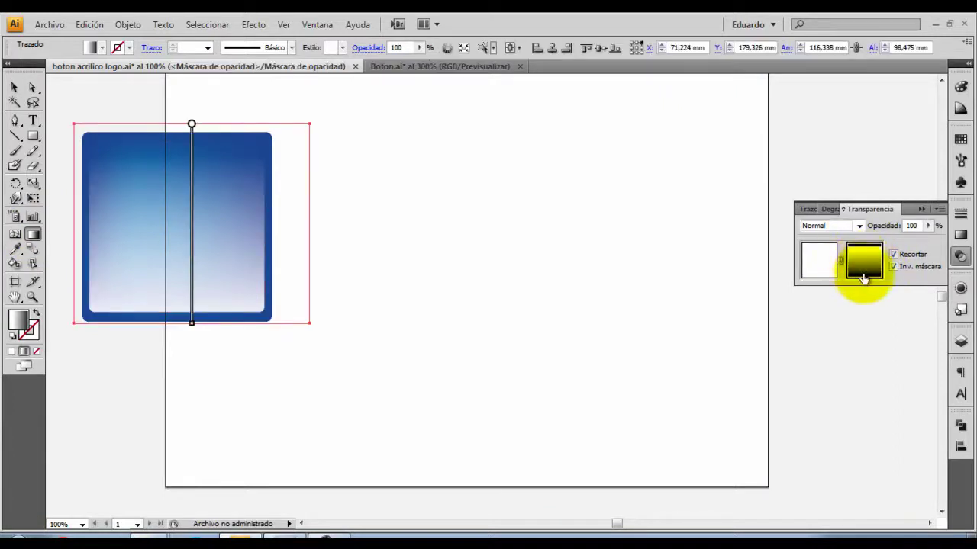
pyautogui.click(191, 124)
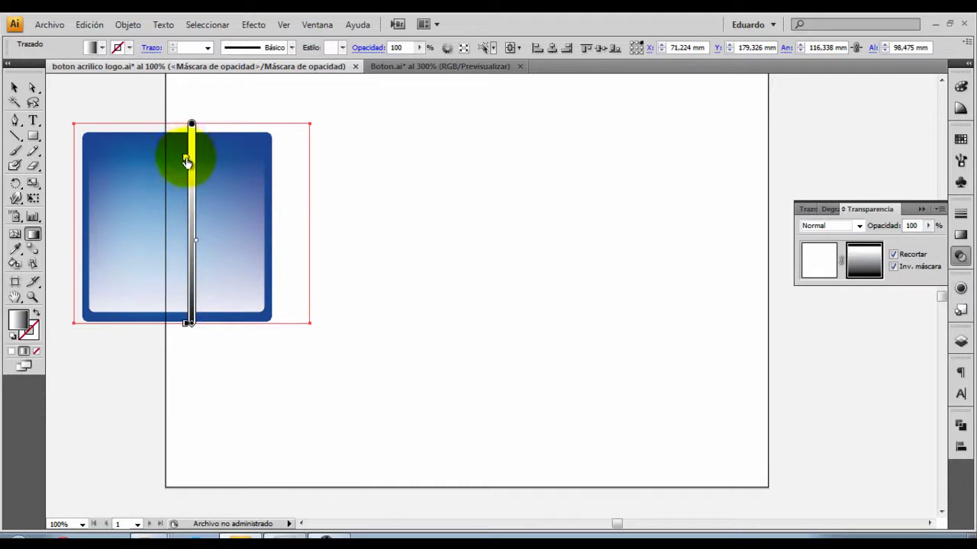
pyautogui.moveTo(186, 162); pyautogui.dragTo(184, 224)
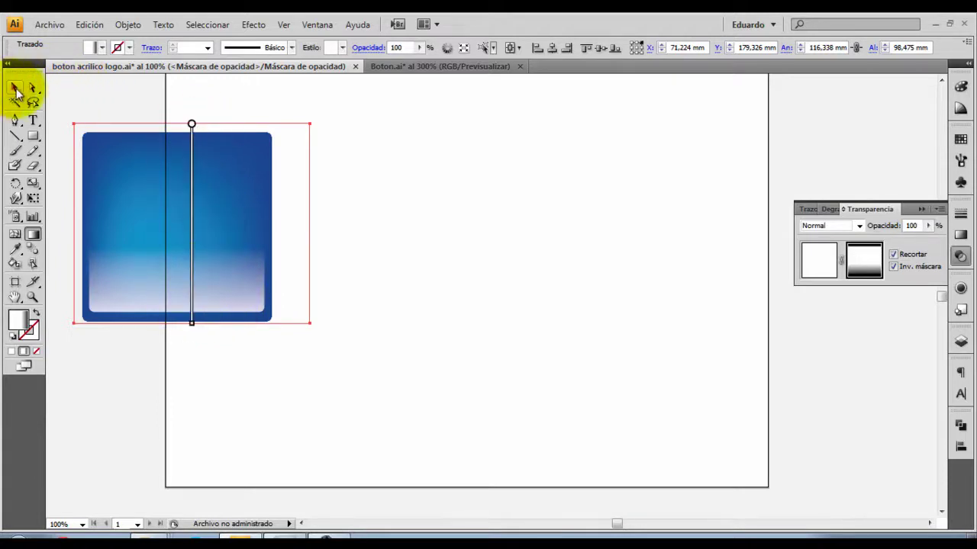
pyautogui.click(16, 90)
pyautogui.click(479, 269)
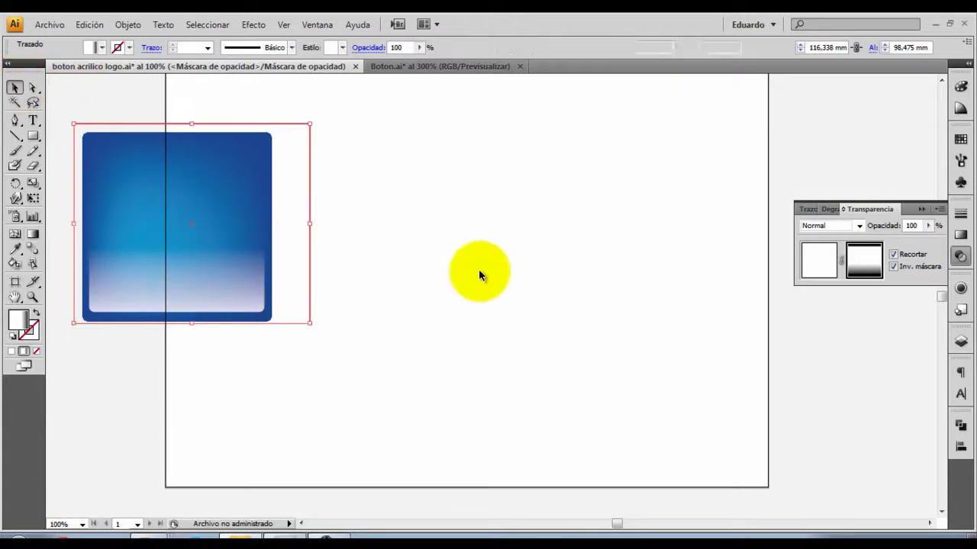
pyautogui.click(247, 292)
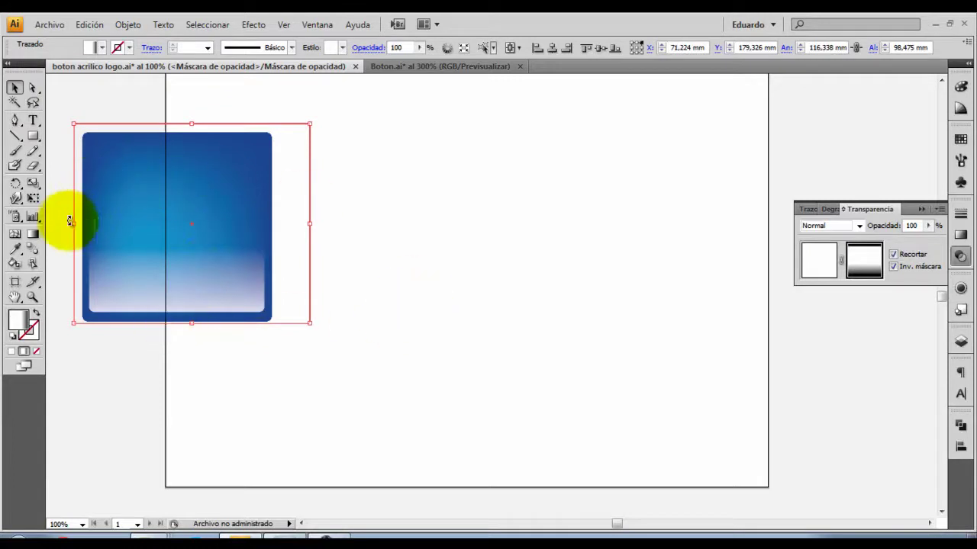
pyautogui.click(33, 234)
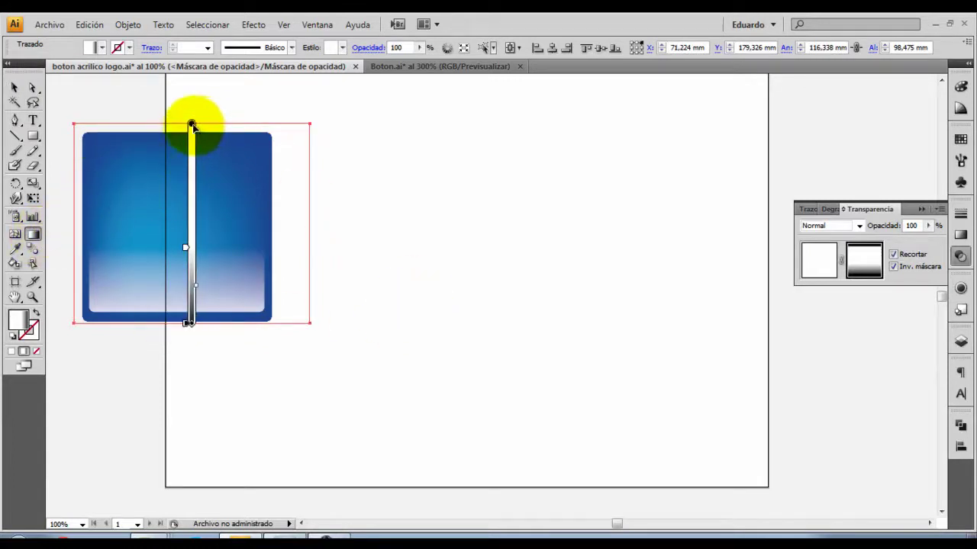
pyautogui.moveTo(191, 126); pyautogui.dragTo(191, 168)
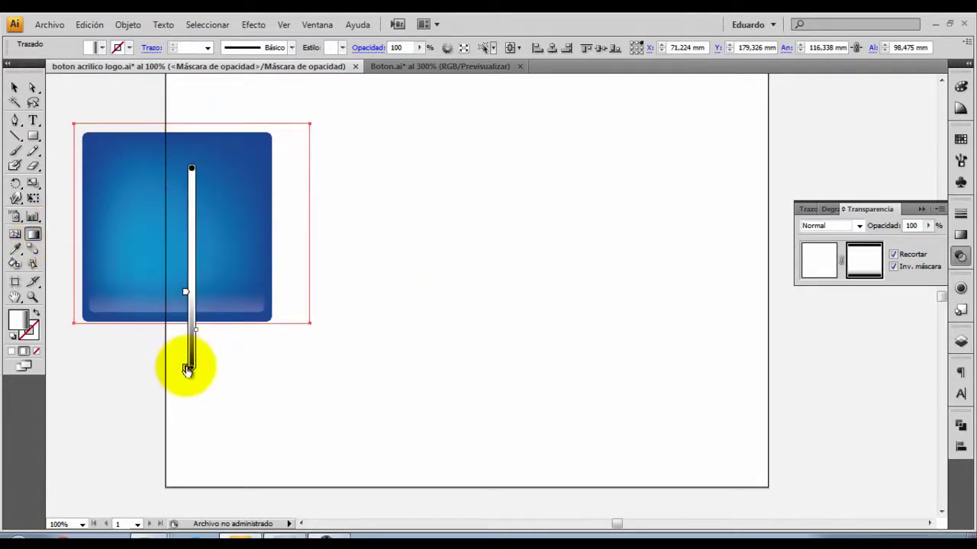
pyautogui.moveTo(189, 368); pyautogui.dragTo(195, 308)
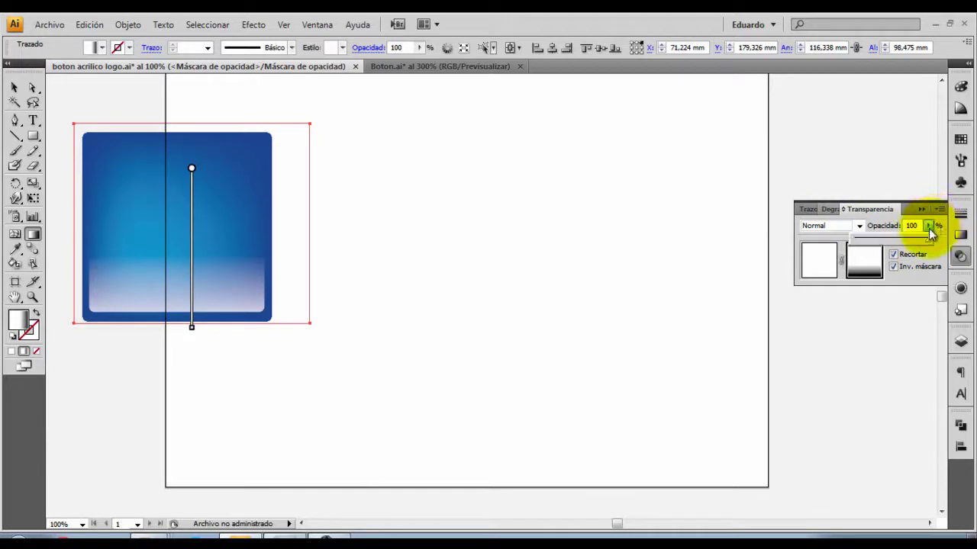
# Lower the highlight mask's opacity to 58%.
pyautogui.moveTo(931, 233); pyautogui.dragTo(899, 242)
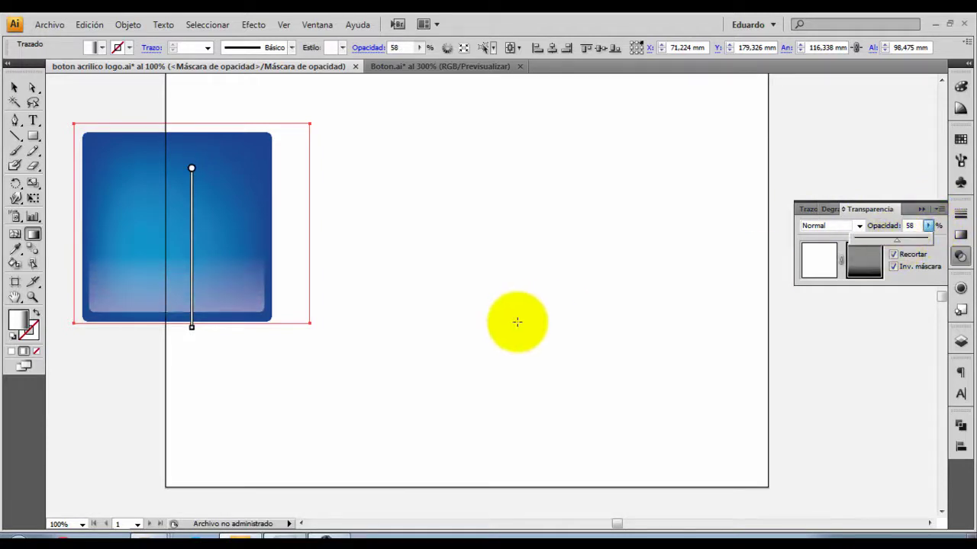
pyautogui.click(15, 90)
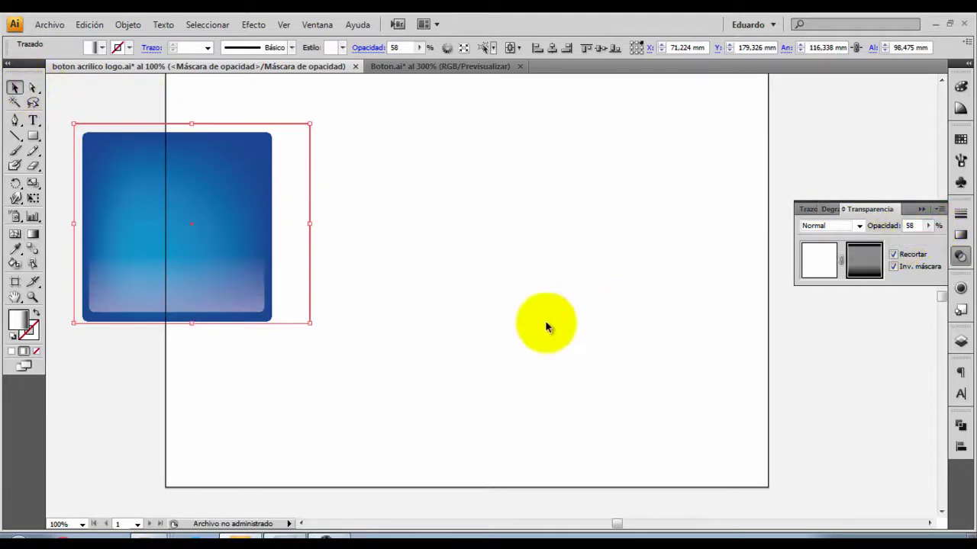
pyautogui.click(554, 324)
pyautogui.click(283, 225)
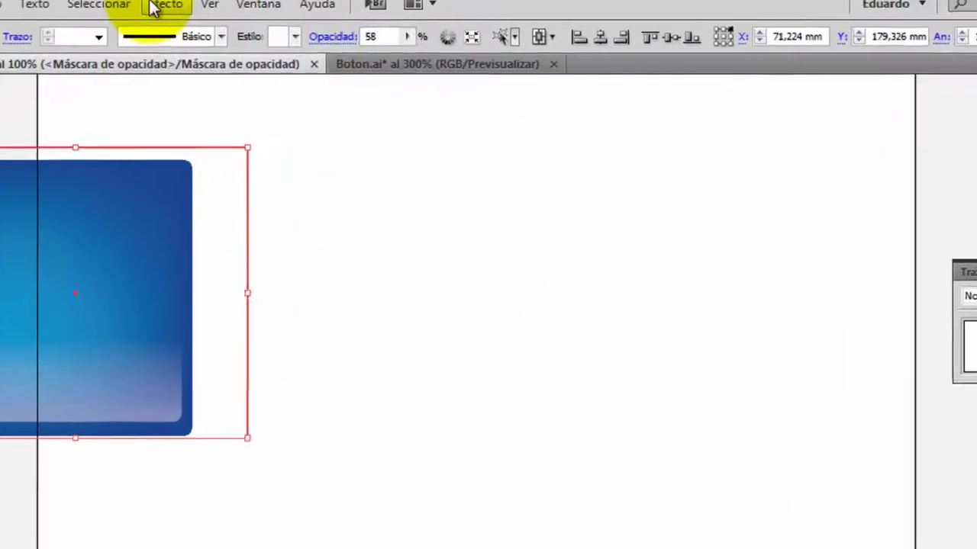
# Apply a 2.2-pixel Gaussian blur to the bottom highlight's opacity mask.
pyautogui.click(253, 25)
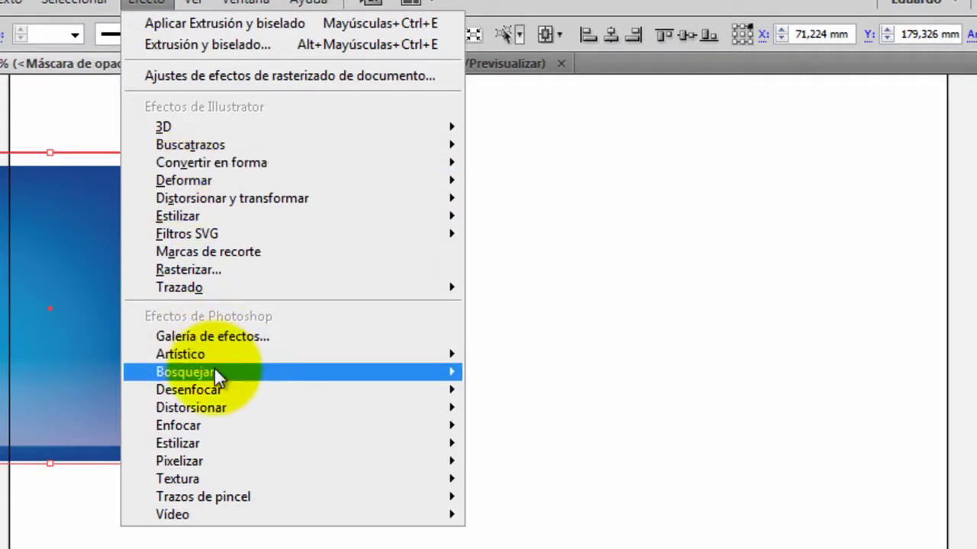
pyautogui.moveTo(188, 390)
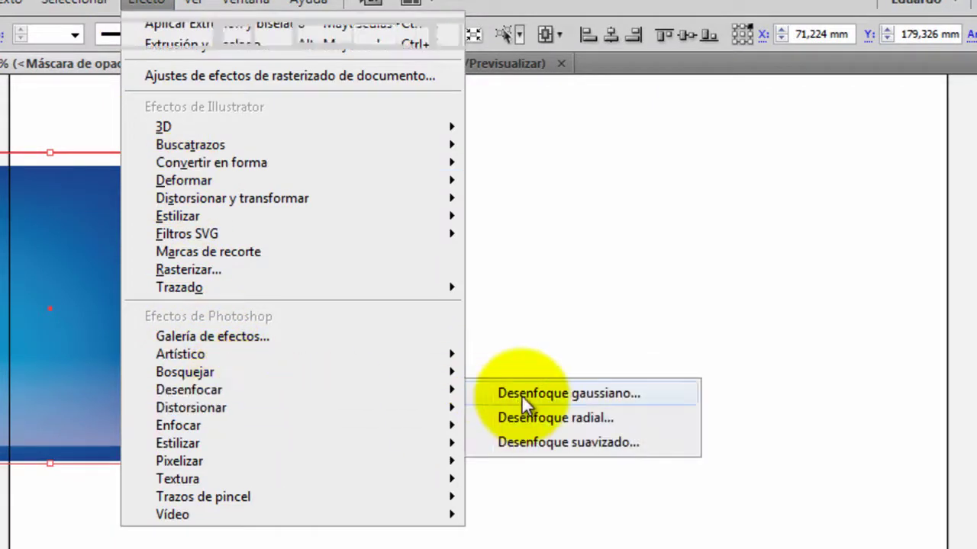
pyautogui.click(521, 395)
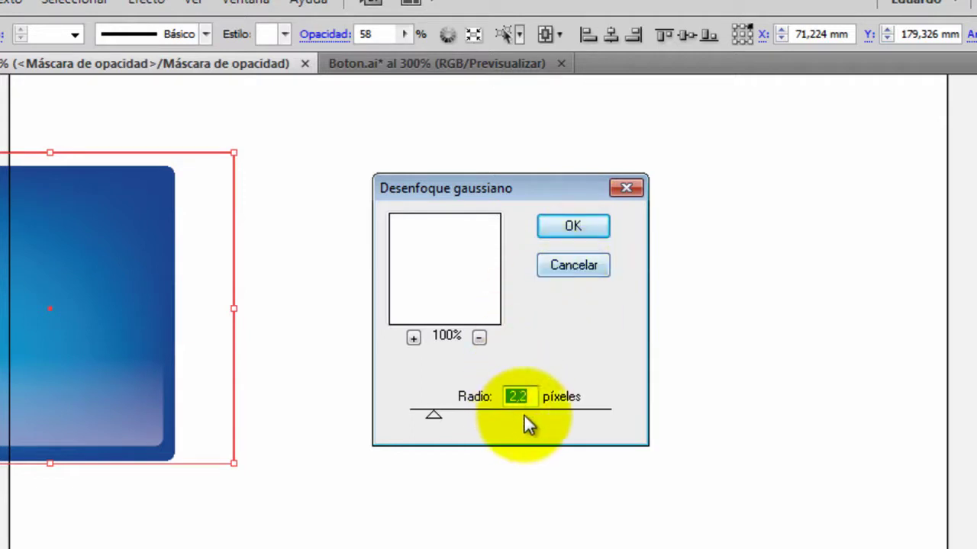
pyautogui.click(574, 229)
pyautogui.click(127, 497)
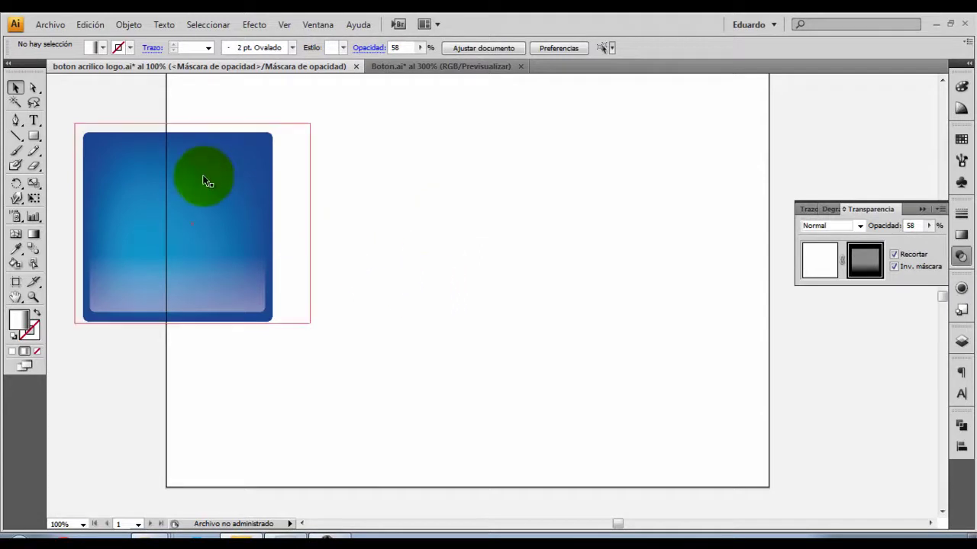
# Leave opacity-mask editing and return to the button artwork.
pyautogui.click(34, 135)
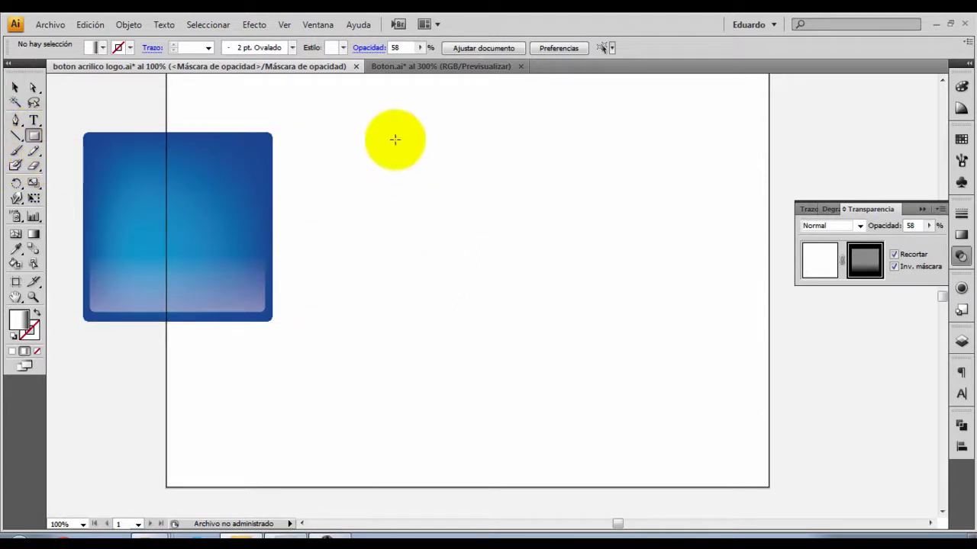
pyautogui.press('v')
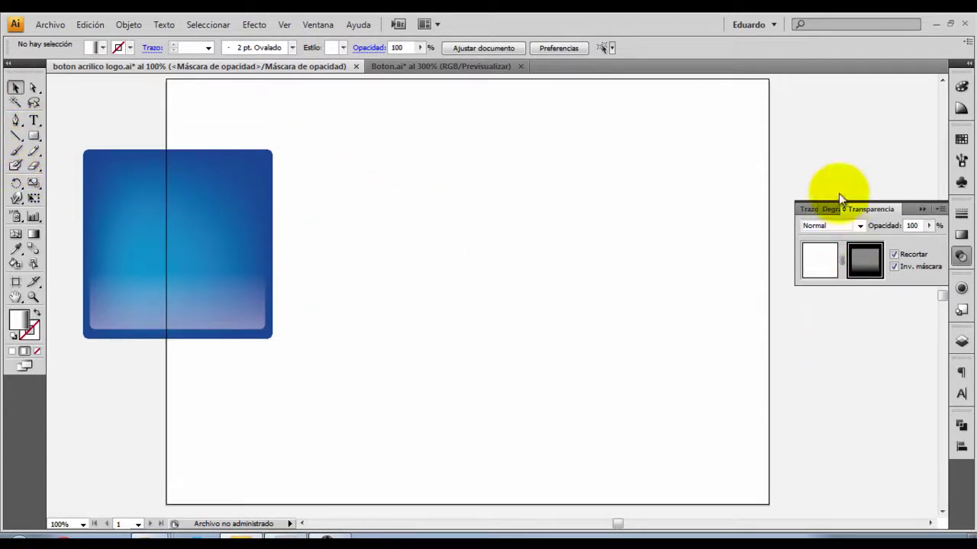
pyautogui.click(246, 215)
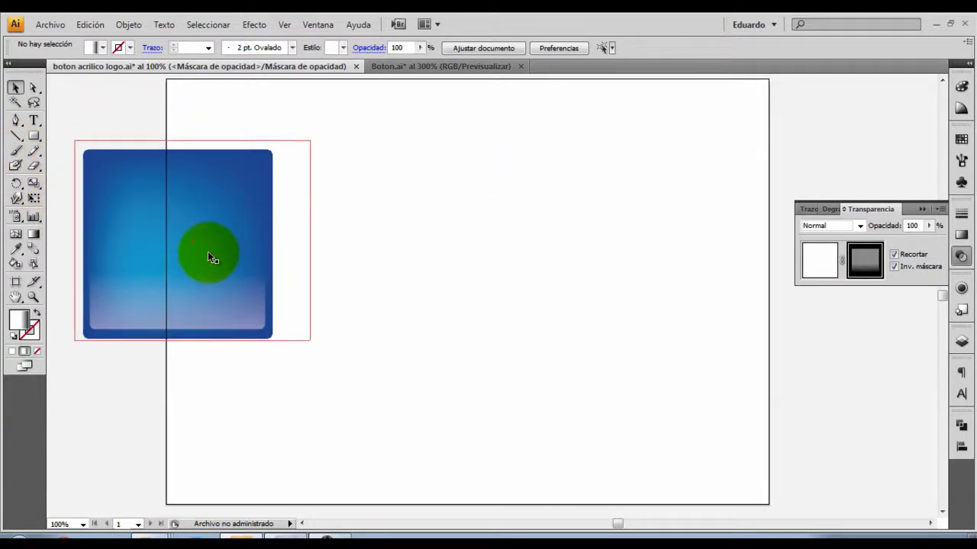
pyautogui.click(540, 364)
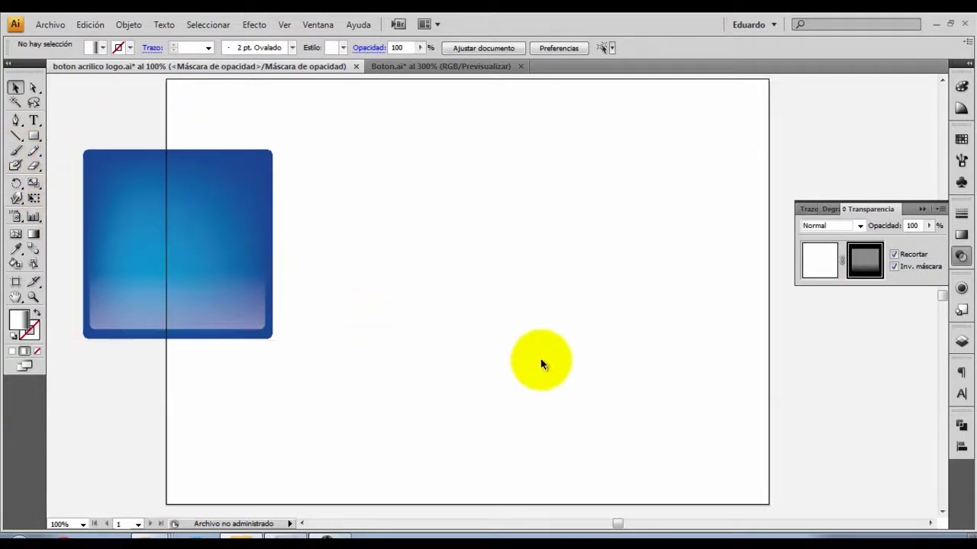
pyautogui.click(811, 271)
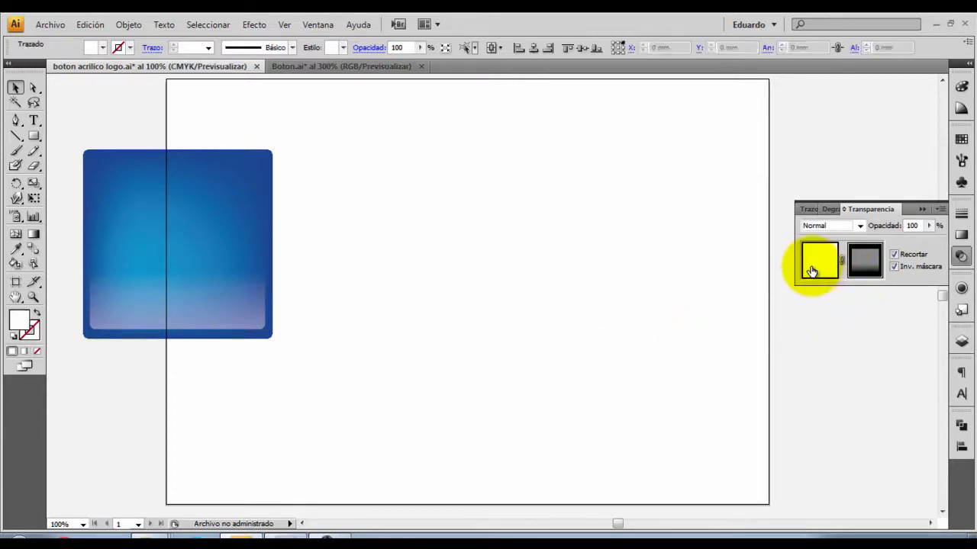
pyautogui.click(410, 273)
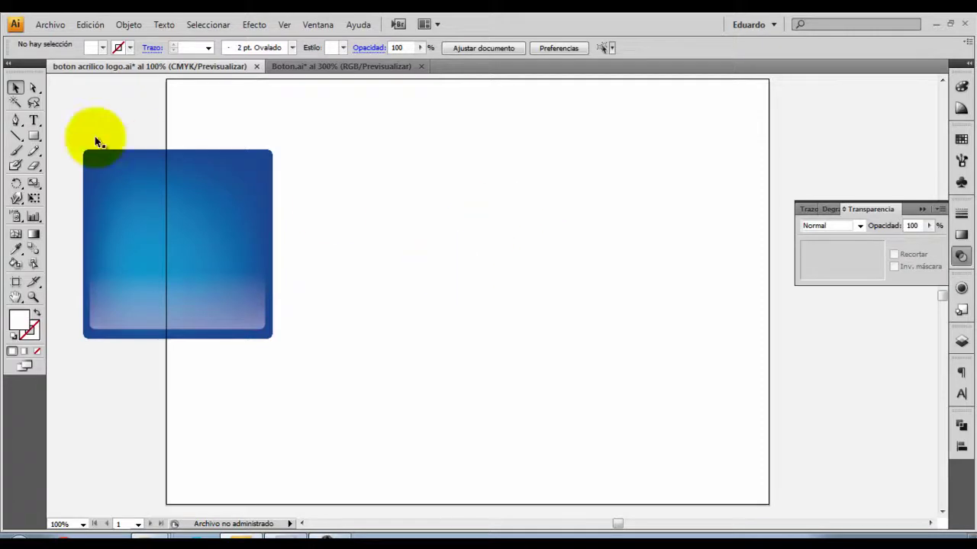
pyautogui.click(159, 241)
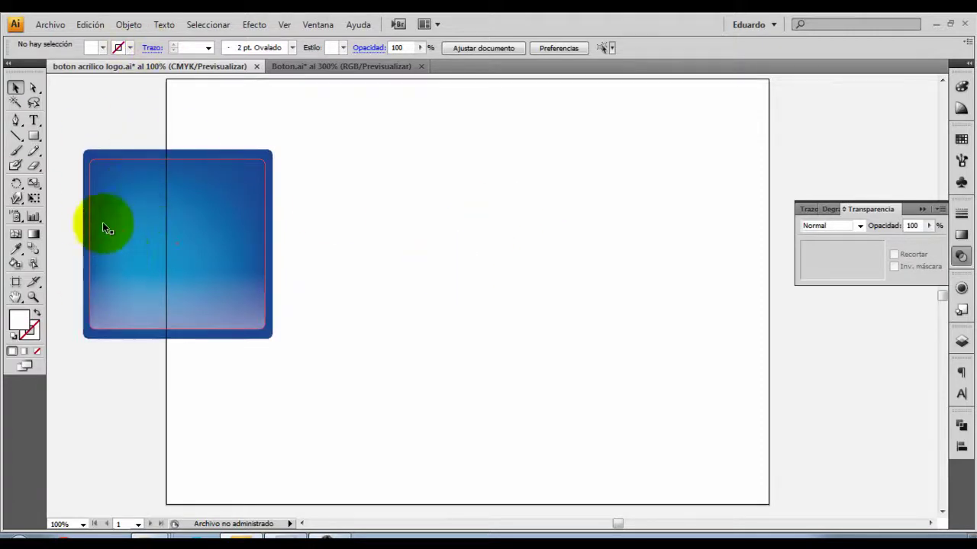
pyautogui.click(36, 135)
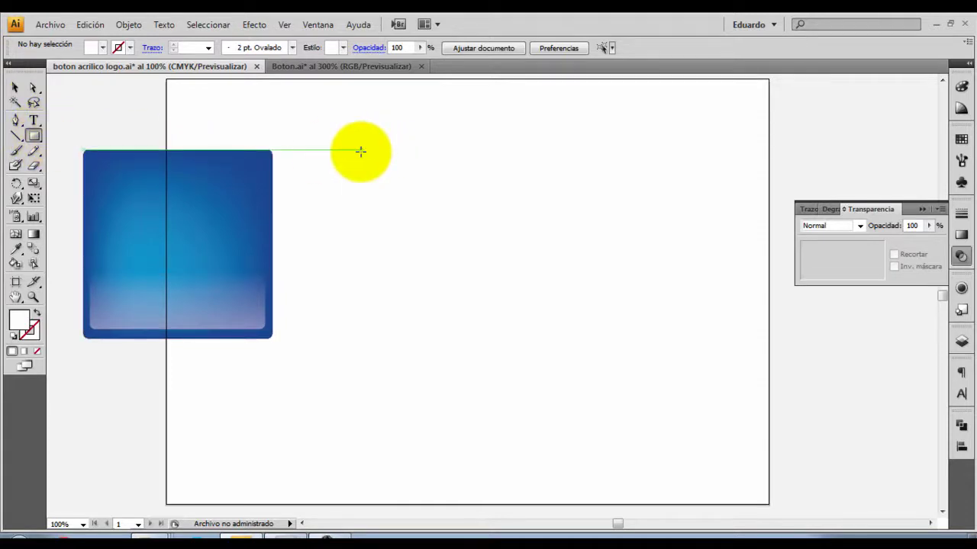
# Draw a 101.6 × 97.7 mm rounded rectangle with a larger white-to-black gradient rectangle over it.
pyautogui.click(36, 144)
pyautogui.click(77, 153)
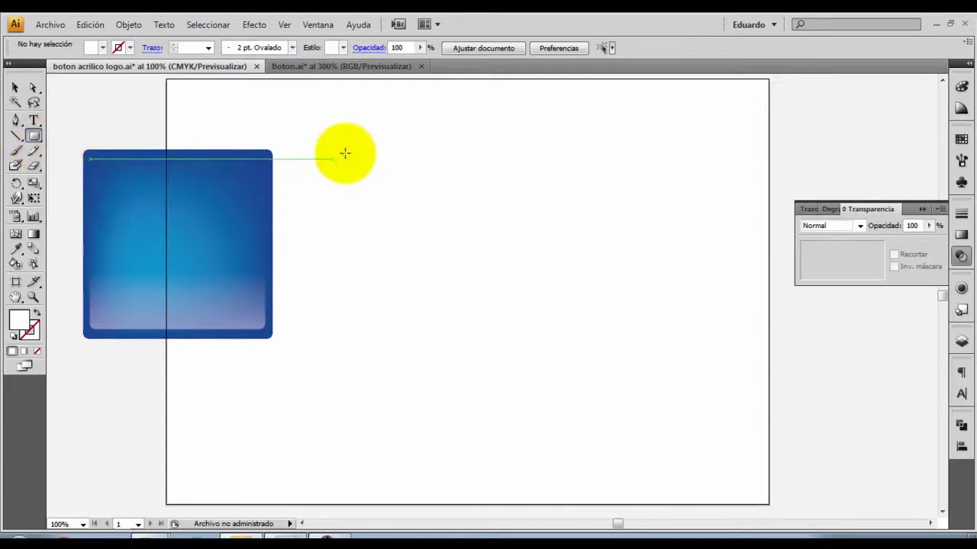
pyautogui.moveTo(355, 148); pyautogui.dragTo(561, 348)
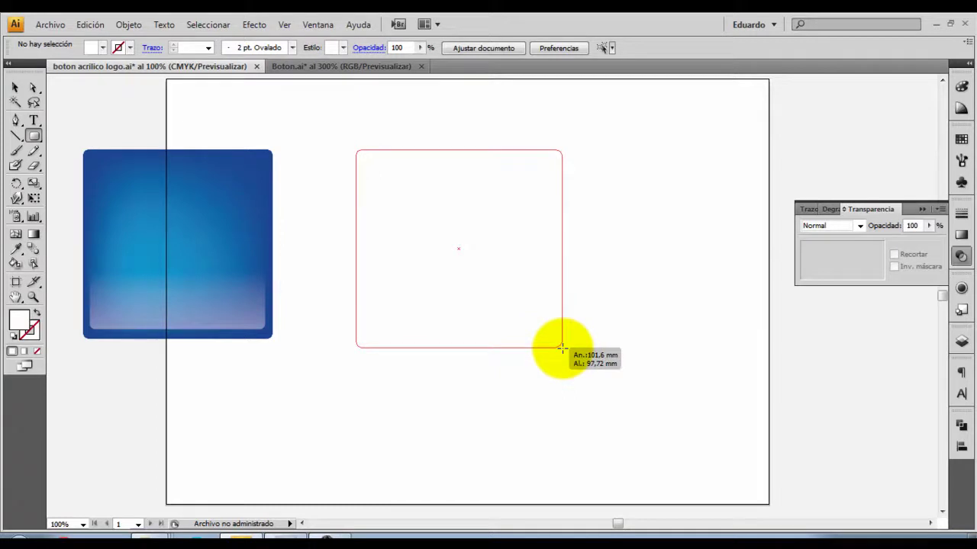
pyautogui.moveTo(562, 348); pyautogui.dragTo(561, 348)
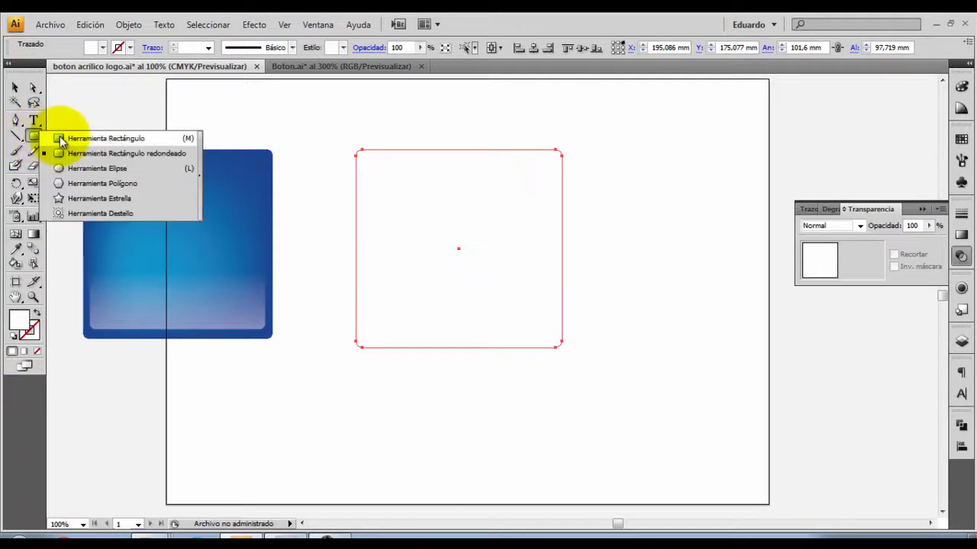
pyautogui.moveTo(35, 138); pyautogui.dragTo(61, 135)
pyautogui.moveTo(332, 123); pyautogui.dragTo(632, 387)
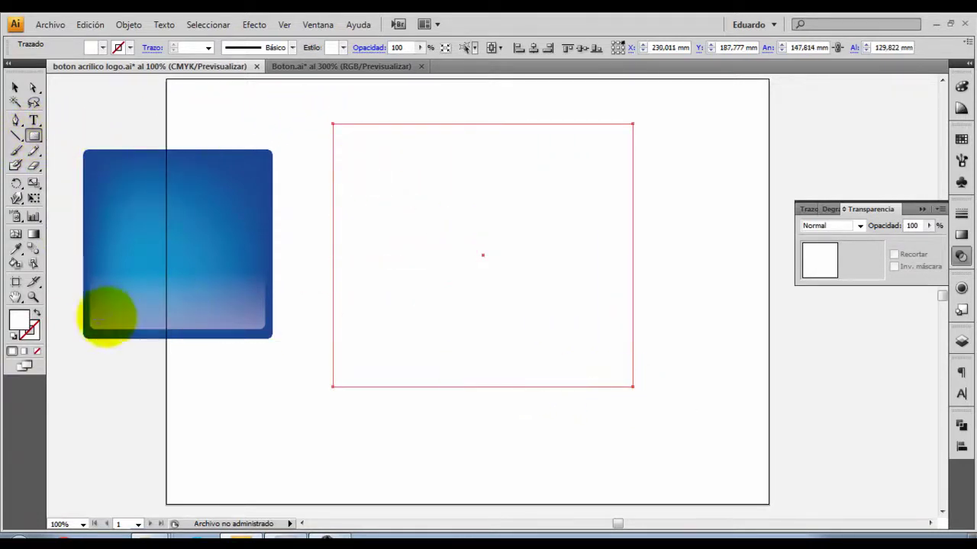
pyautogui.click(24, 353)
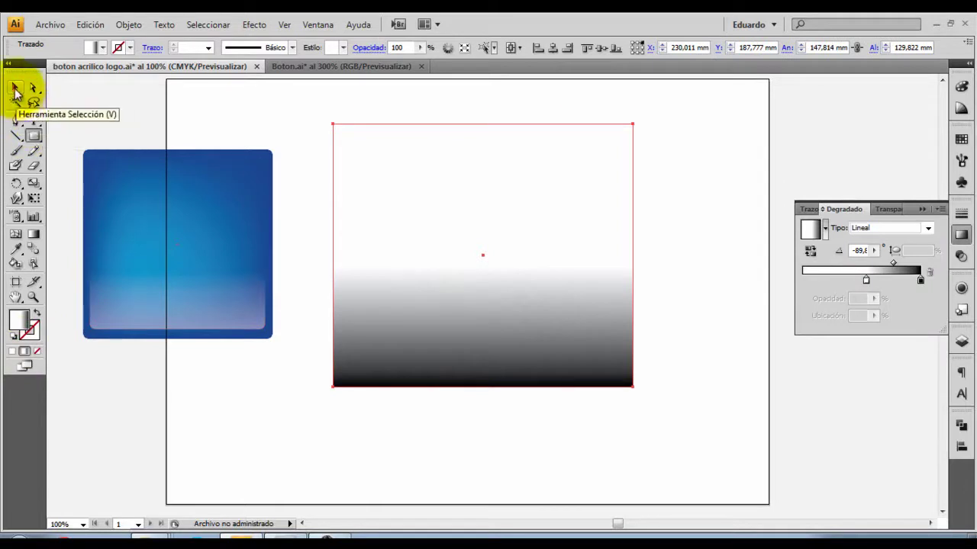
# Select both shapes and make the gradient rectangle the rounded rectangle's opacity mask.
pyautogui.click(15, 90)
pyautogui.moveTo(325, 87)
pyautogui.mouseDown()
pyautogui.moveTo(662, 410)
pyautogui.moveTo(661, 420)
pyautogui.mouseUp()
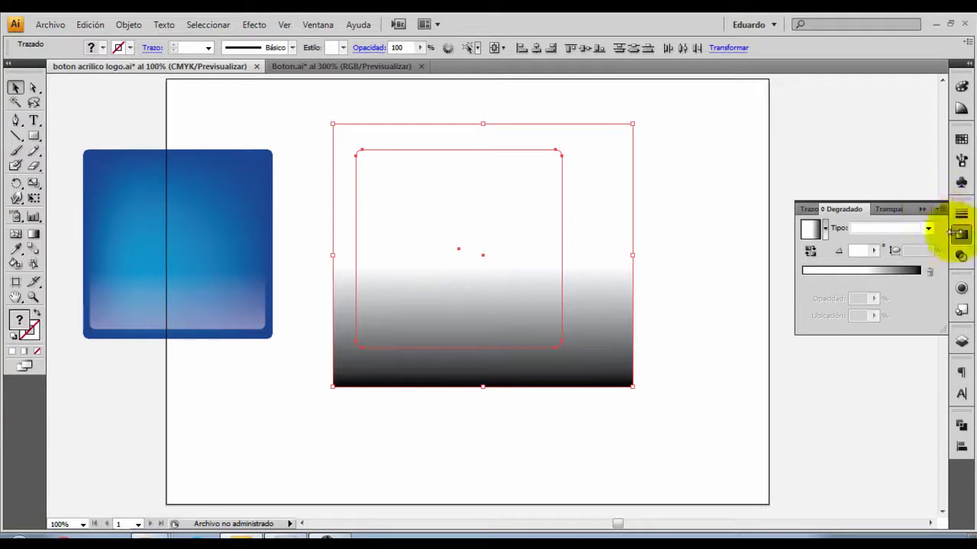
pyautogui.click(961, 290)
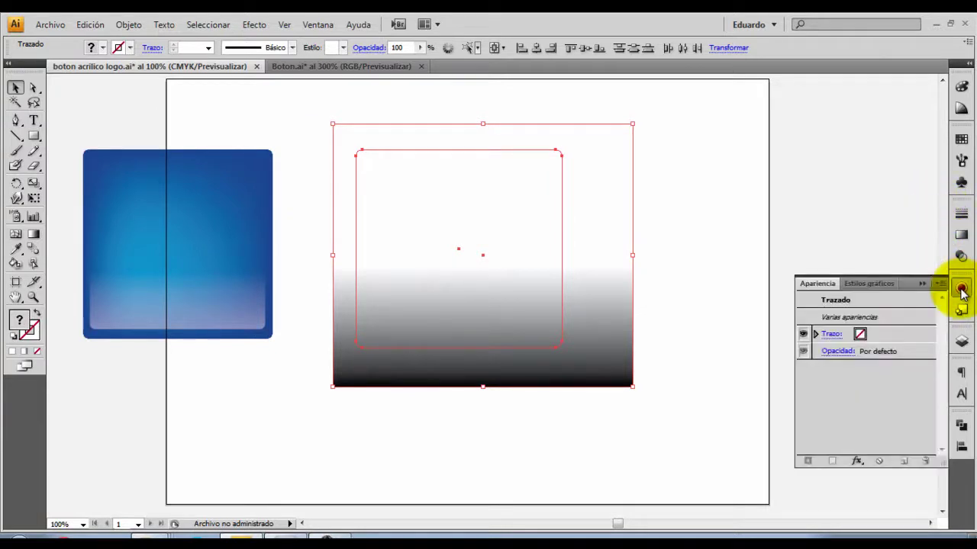
pyautogui.click(961, 257)
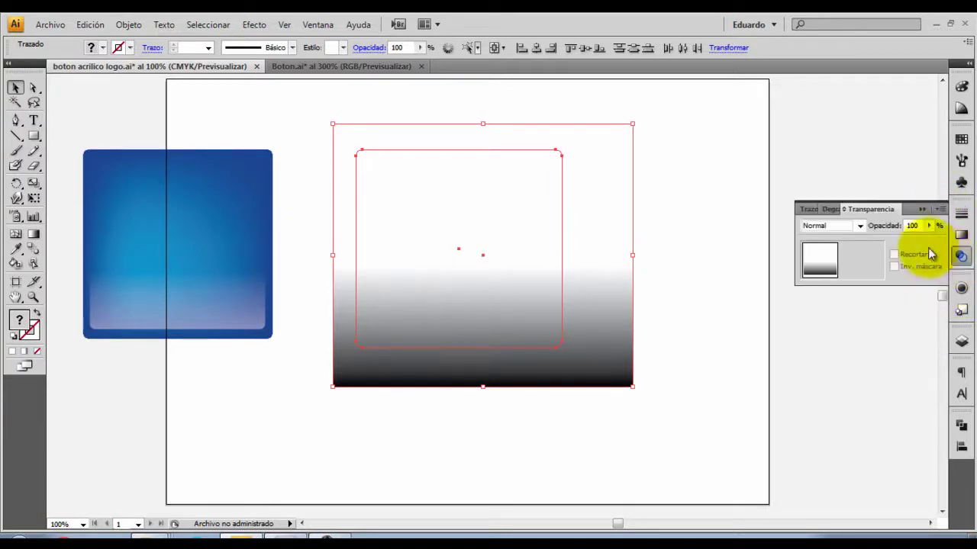
pyautogui.click(941, 212)
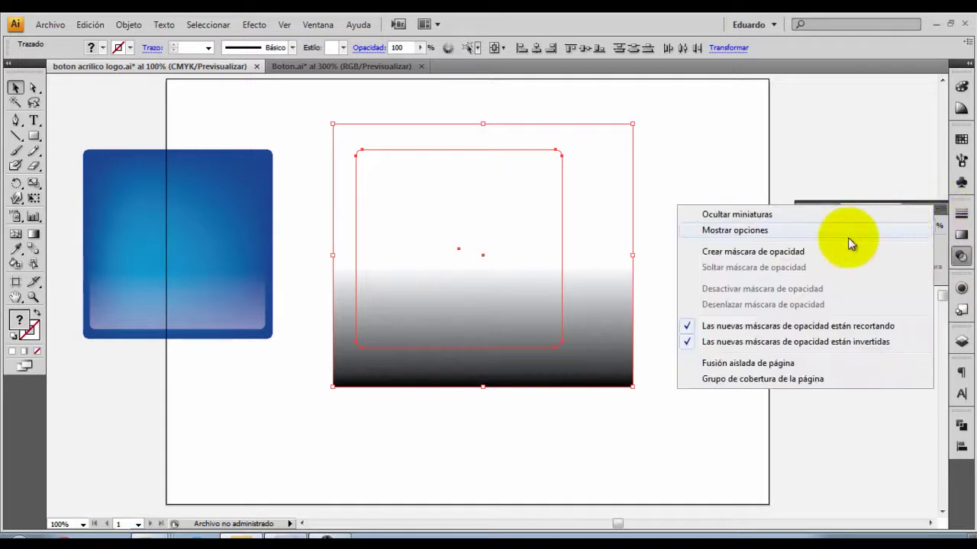
pyautogui.click(802, 253)
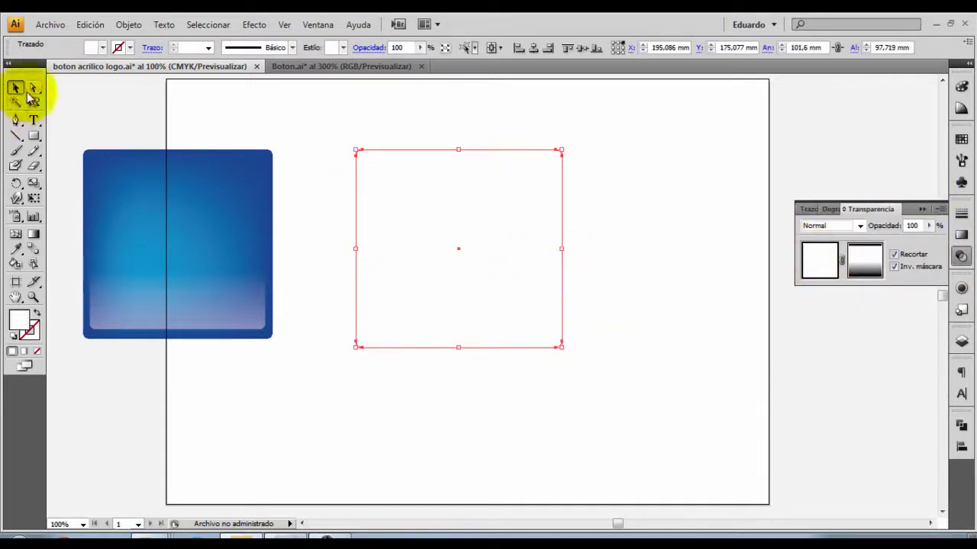
# Move the second masked shape over the blue button and resize it to about 86.3 × 73.2 mm.
pyautogui.moveTo(426, 265); pyautogui.dragTo(135, 202)
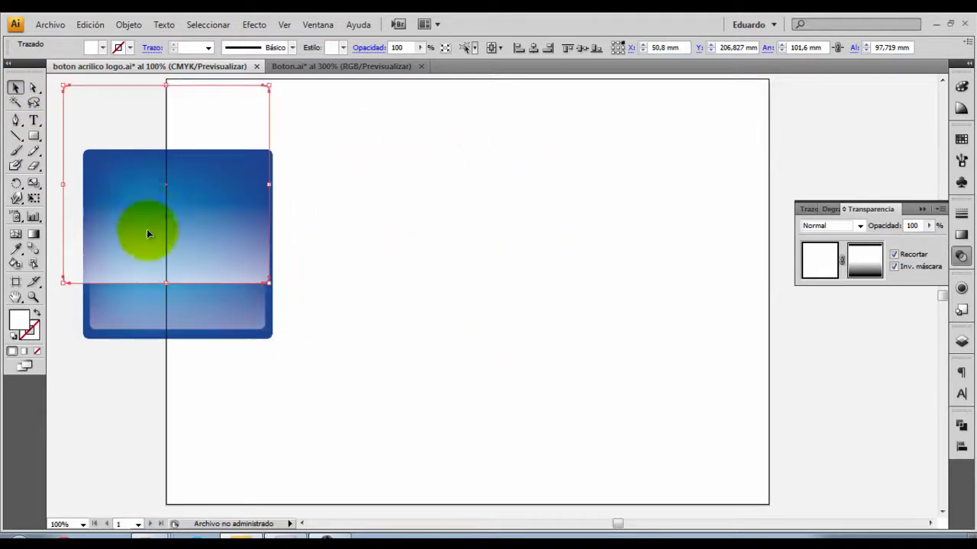
pyautogui.moveTo(185, 254); pyautogui.dragTo(261, 309)
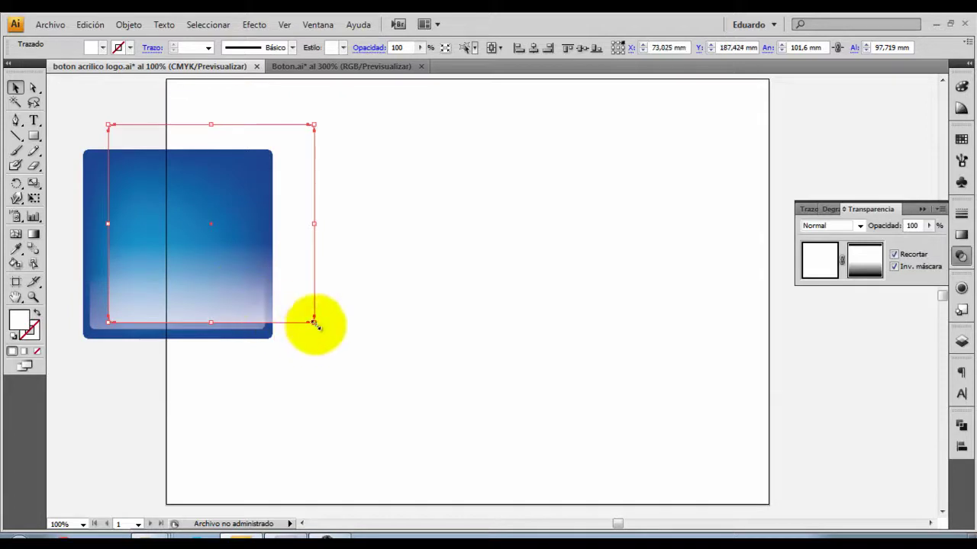
pyautogui.moveTo(315, 324); pyautogui.dragTo(275, 255)
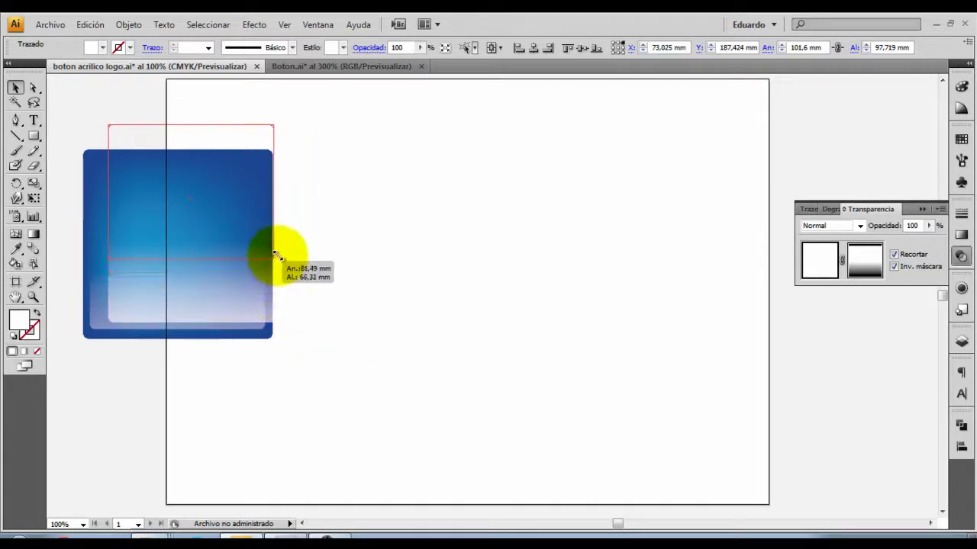
pyautogui.moveTo(275, 256)
pyautogui.mouseDown()
pyautogui.moveTo(271, 271)
pyautogui.moveTo(237, 272)
pyautogui.moveTo(230, 308)
pyautogui.mouseUp()
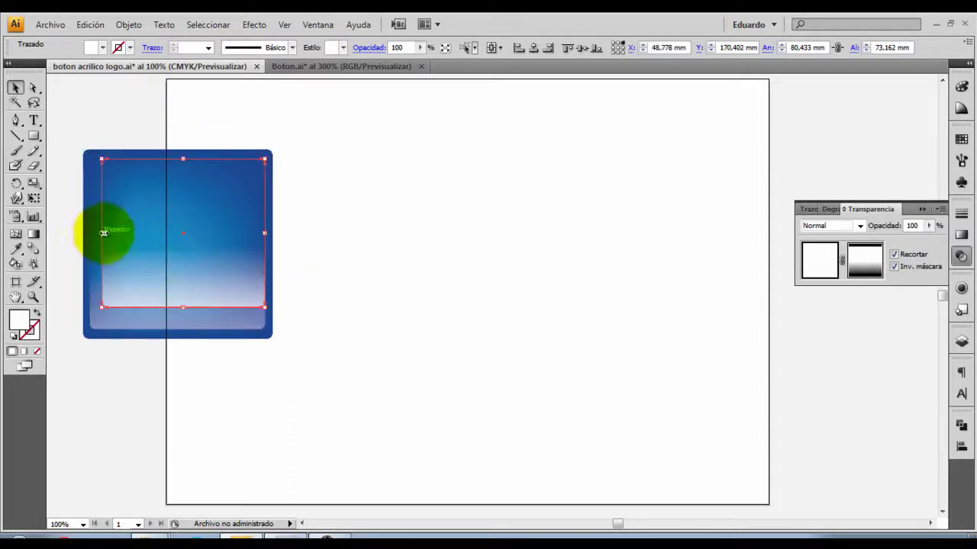
pyautogui.moveTo(103, 233); pyautogui.dragTo(93, 233)
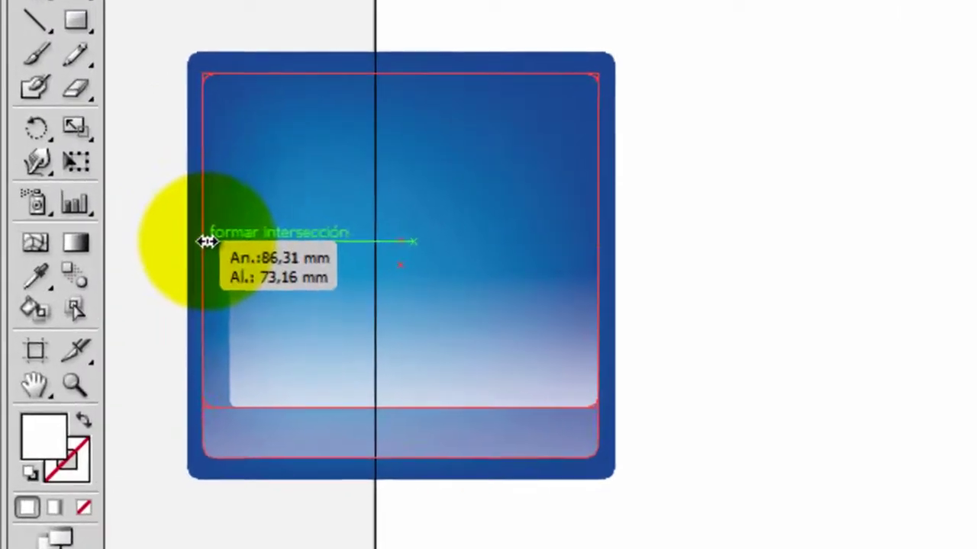
pyautogui.moveTo(207, 241); pyautogui.dragTo(207, 241)
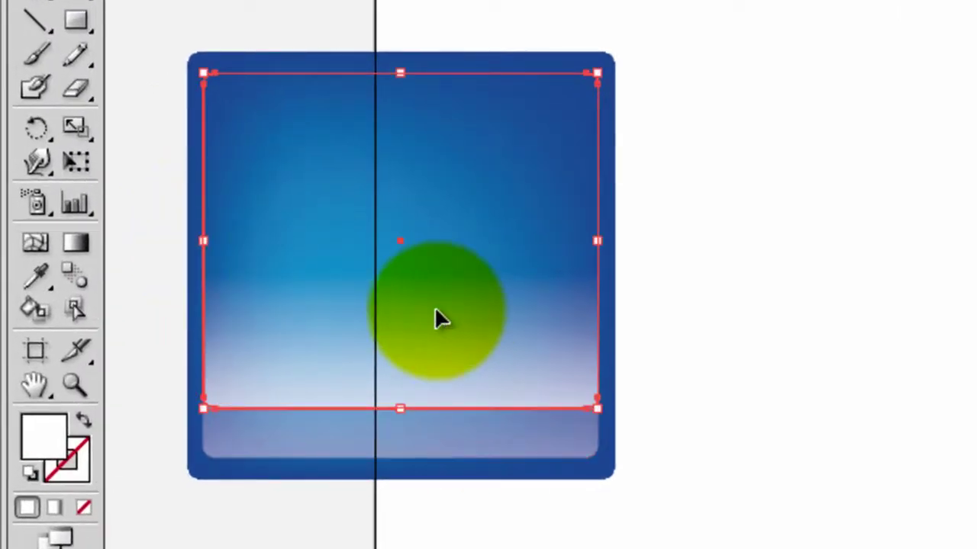
pyautogui.click(78, 243)
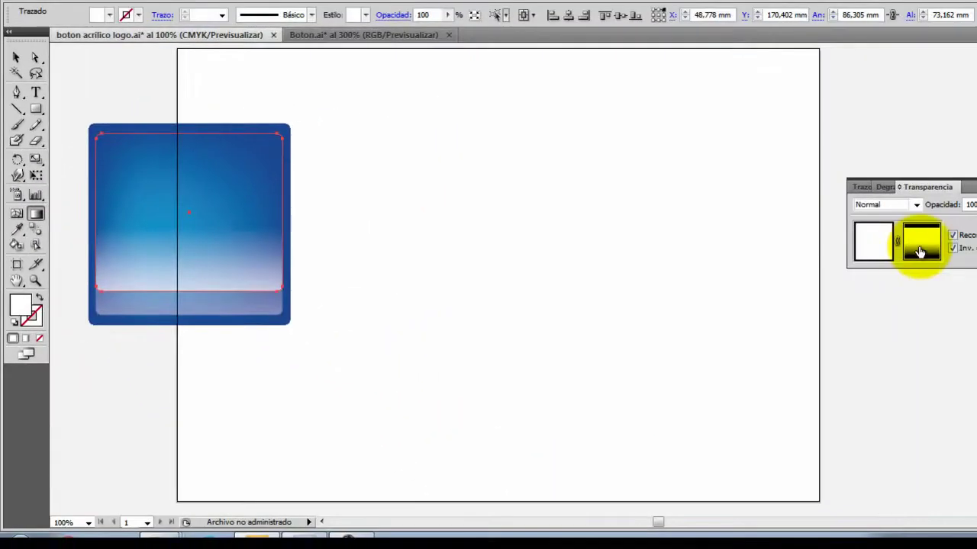
# Redraw the second mask's gradient vertically so a pale glow fades down from the button top.
pyautogui.click(911, 256)
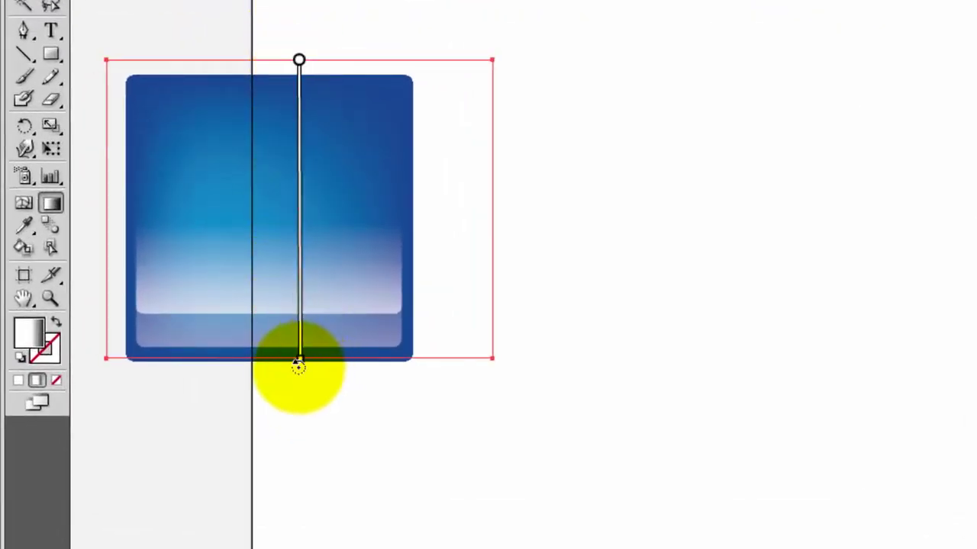
pyautogui.moveTo(298, 367)
pyautogui.mouseDown()
pyautogui.moveTo(199, 92)
pyautogui.moveTo(257, 12)
pyautogui.moveTo(299, 19)
pyautogui.moveTo(300, 345)
pyautogui.mouseUp()
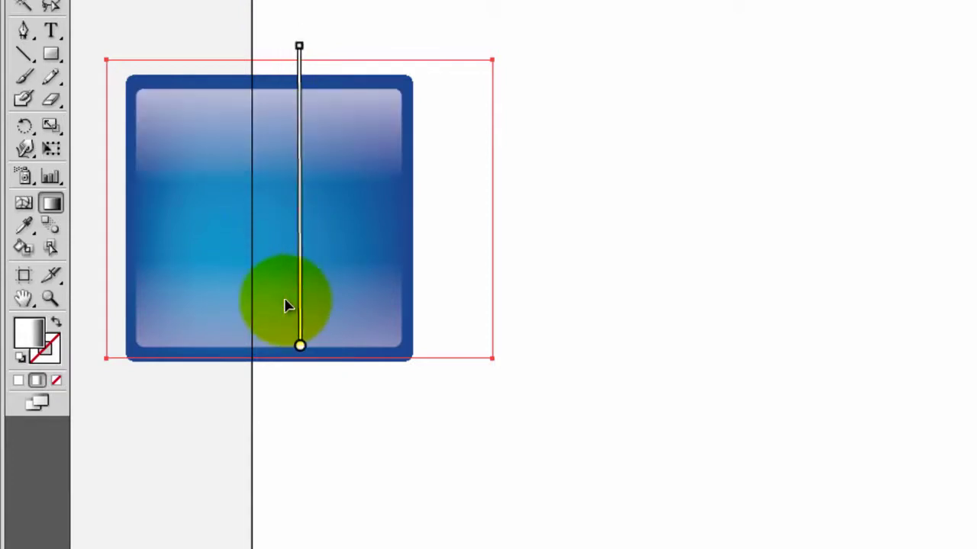
pyautogui.moveTo(299, 295); pyautogui.dragTo(311, 240)
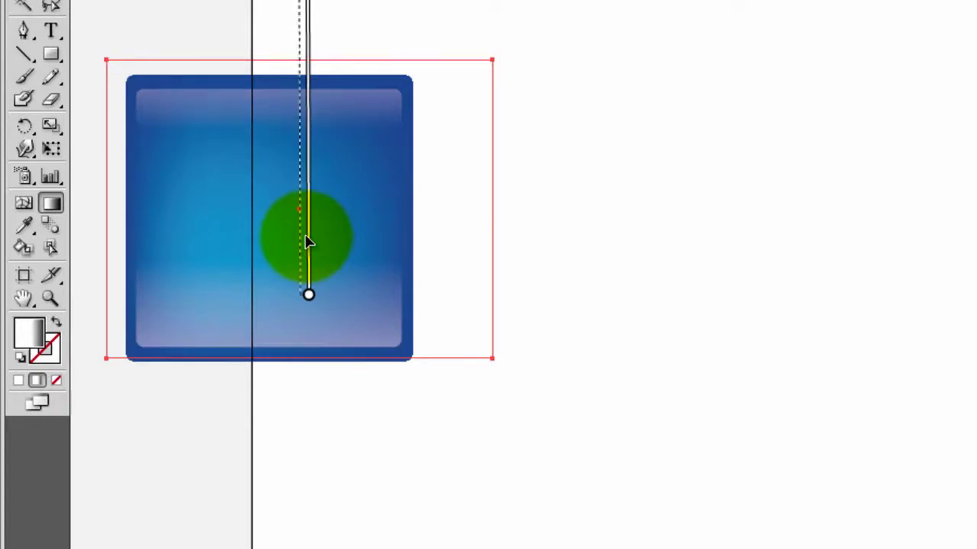
pyautogui.moveTo(303, 240); pyautogui.dragTo(298, 261)
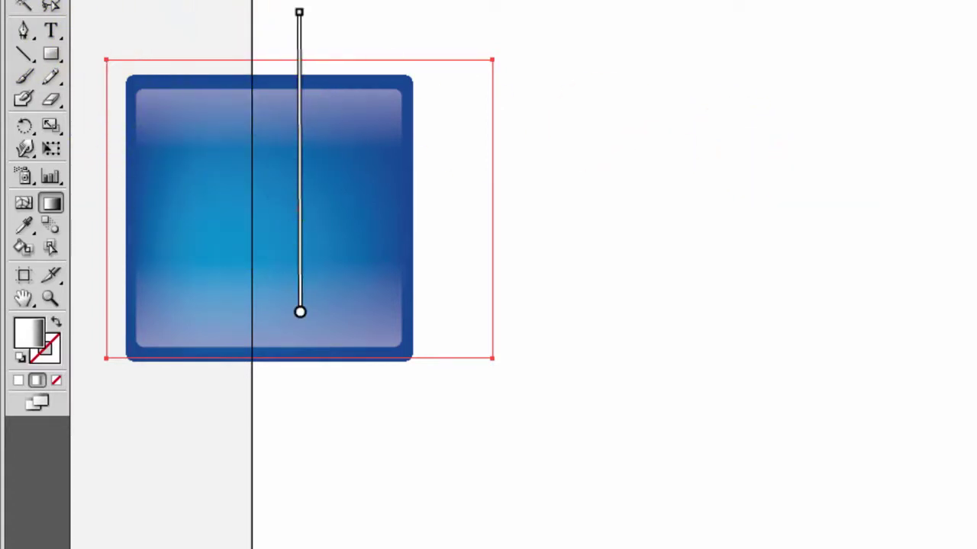
pyautogui.click(37, 5)
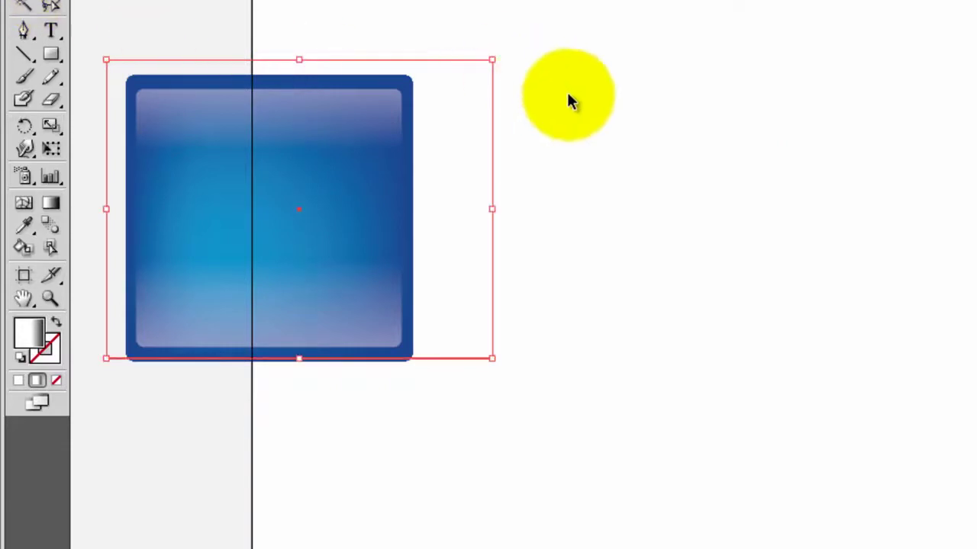
pyautogui.click(617, 108)
pyautogui.click(332, 109)
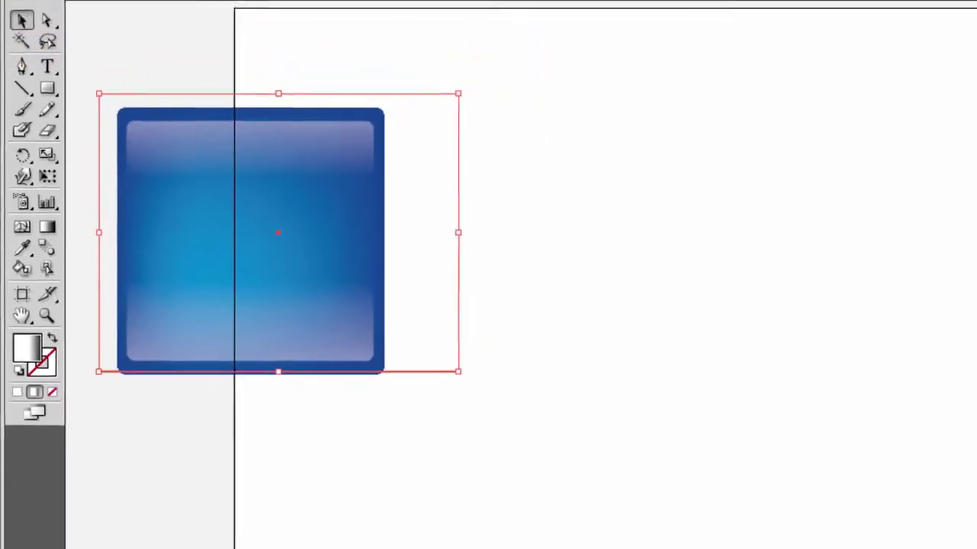
# Apply a 2.2-pixel Gaussian blur to the top highlight's mask.
pyautogui.click(302, 29)
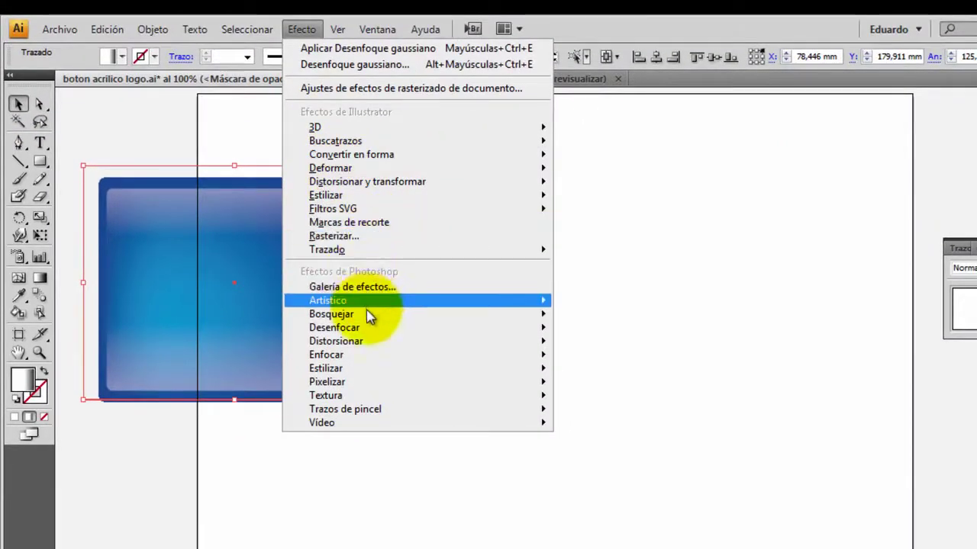
pyautogui.moveTo(335, 327)
pyautogui.click(619, 332)
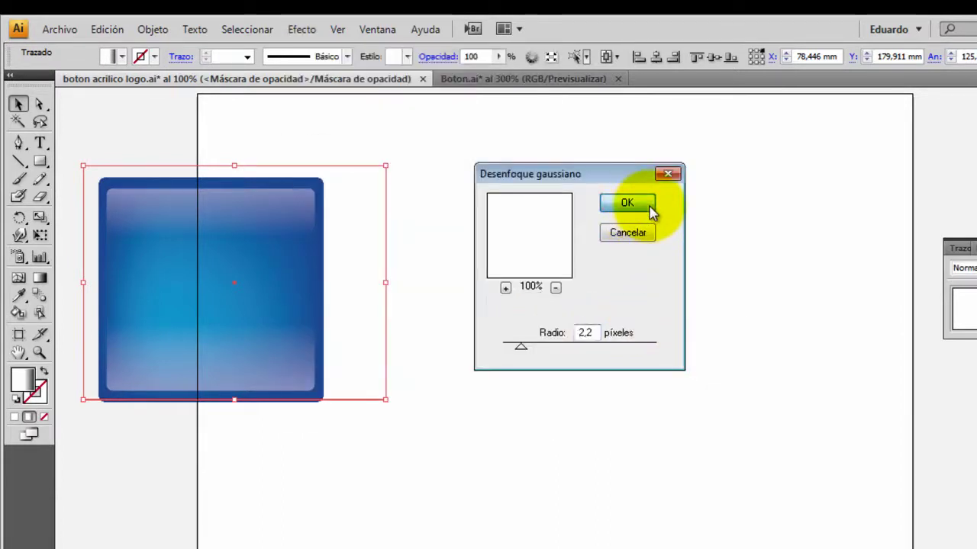
pyautogui.click(643, 204)
pyautogui.click(630, 220)
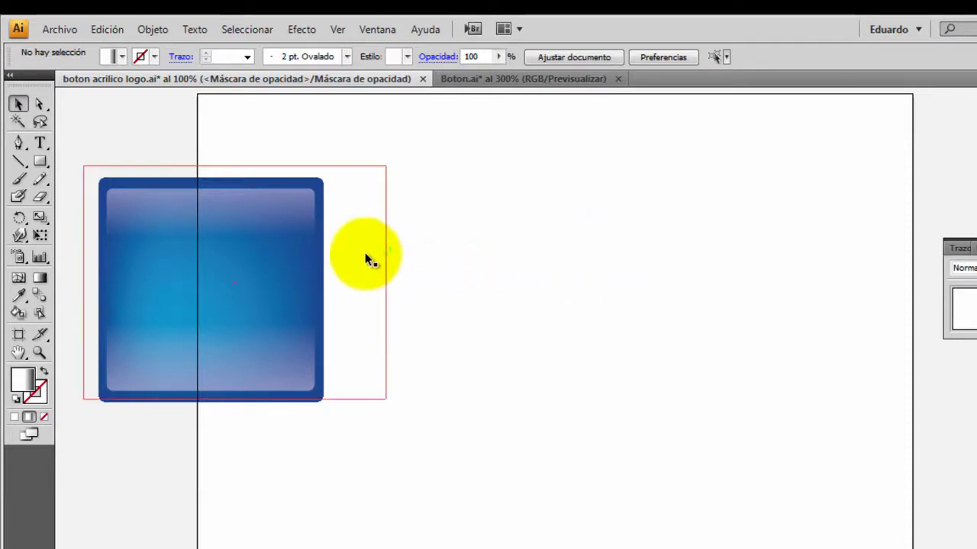
# Finish mask editing and return to the button artwork.
pyautogui.click(212, 229)
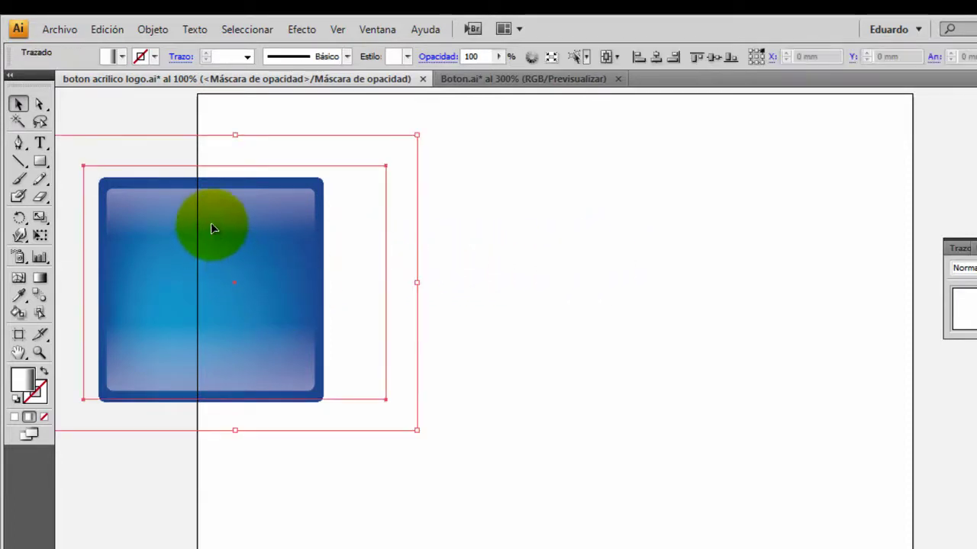
pyautogui.click(40, 104)
pyautogui.moveTo(213, 229); pyautogui.dragTo(262, 224)
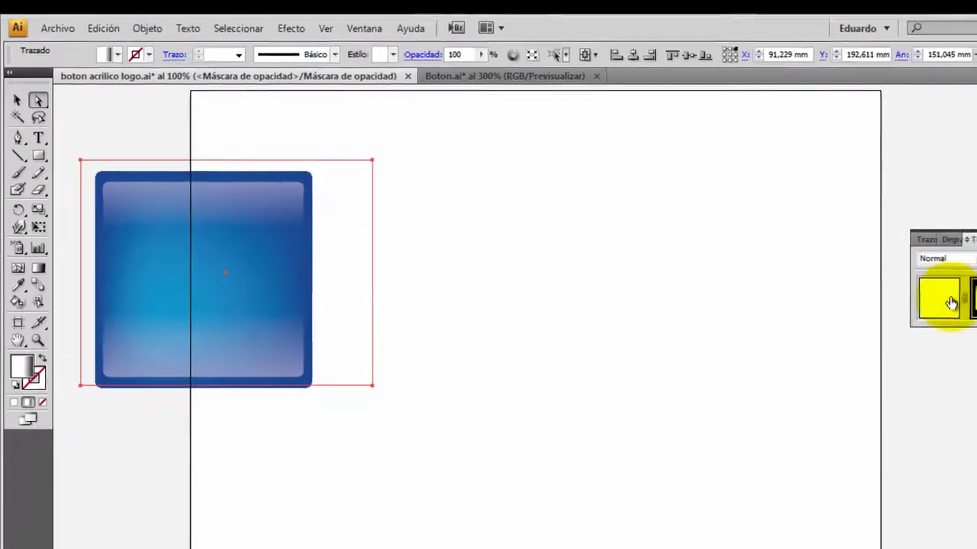
pyautogui.click(950, 303)
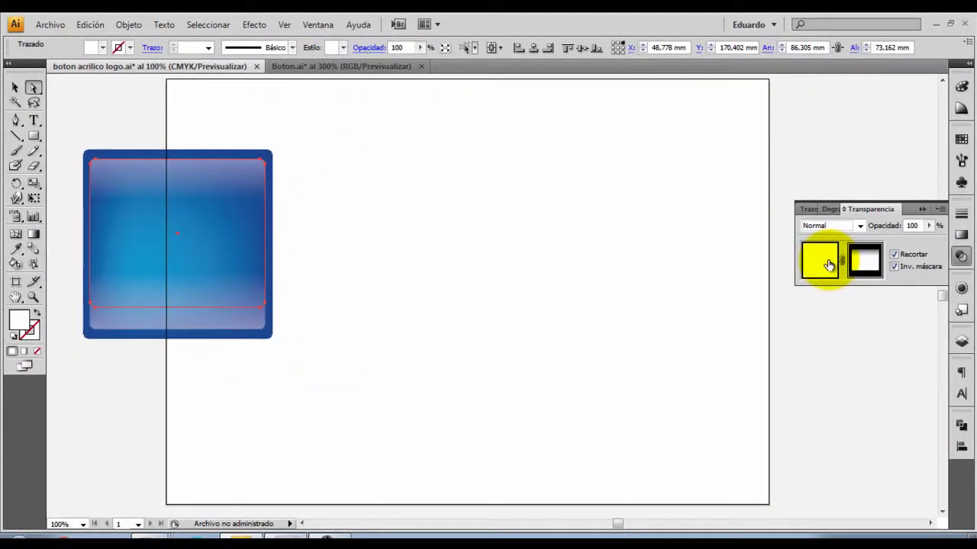
# Raise the highlight's bottom-left and bottom-right anchors into an angled band across the button top.
pyautogui.click(90, 307)
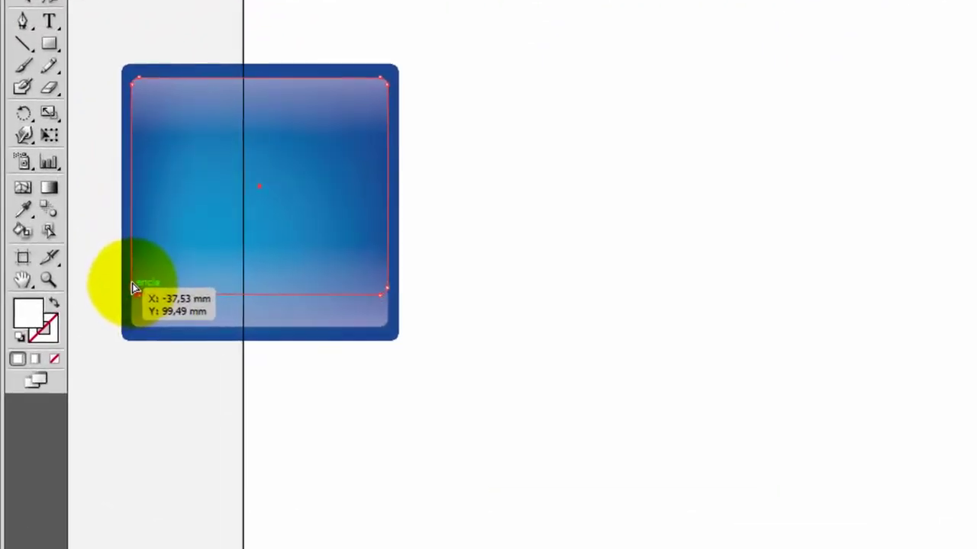
pyautogui.moveTo(132, 288); pyautogui.dragTo(131, 167)
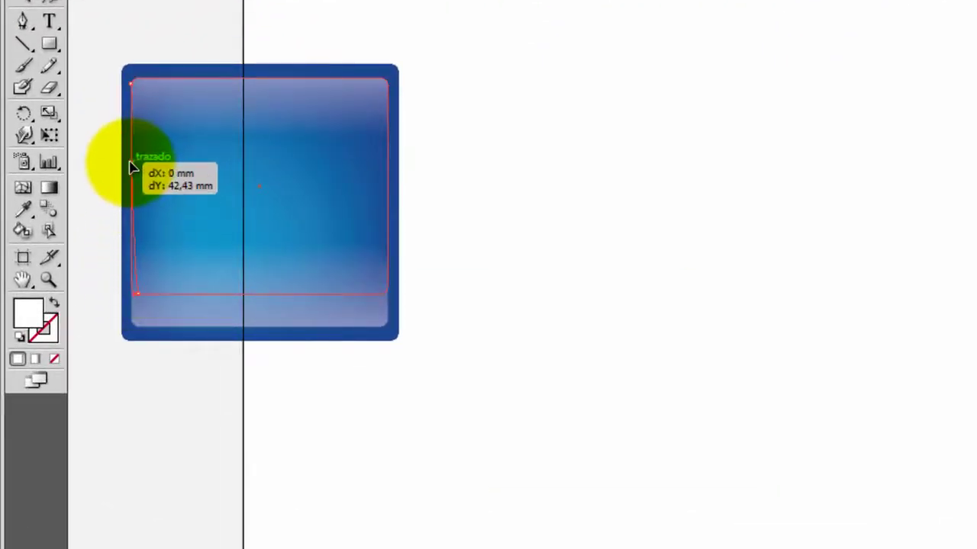
pyautogui.moveTo(131, 167)
pyautogui.mouseDown()
pyautogui.moveTo(139, 292)
pyautogui.moveTo(162, 256)
pyautogui.moveTo(167, 137)
pyautogui.mouseUp()
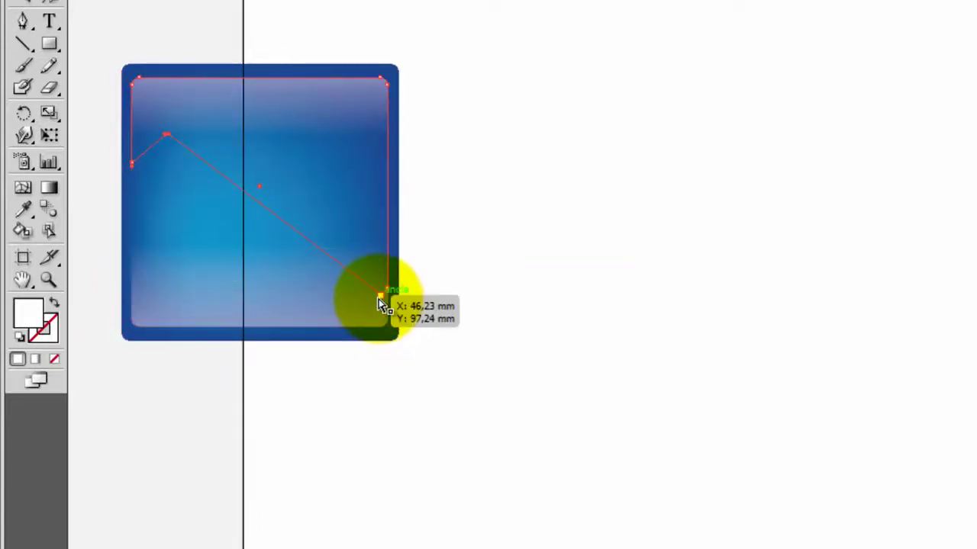
pyautogui.moveTo(382, 298); pyautogui.dragTo(347, 138)
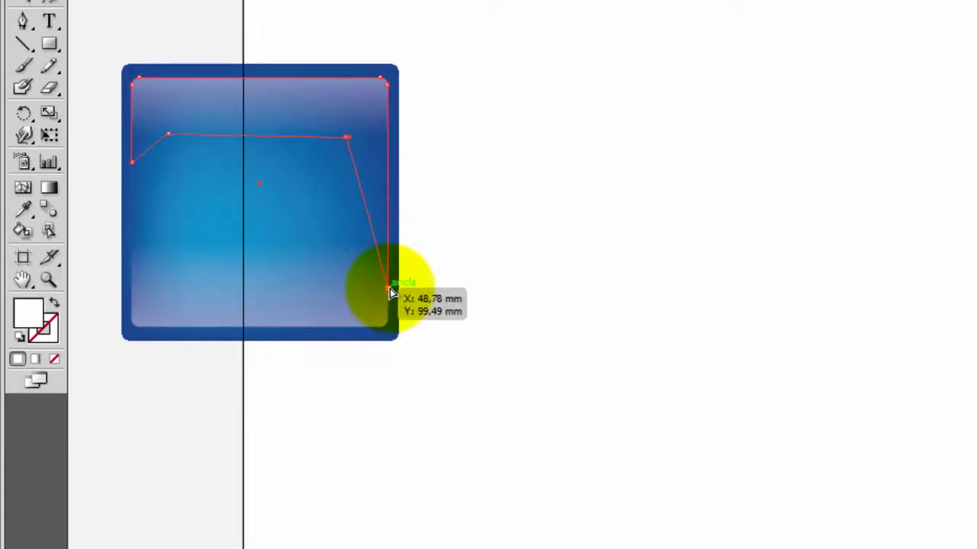
pyautogui.moveTo(390, 292); pyautogui.dragTo(388, 181)
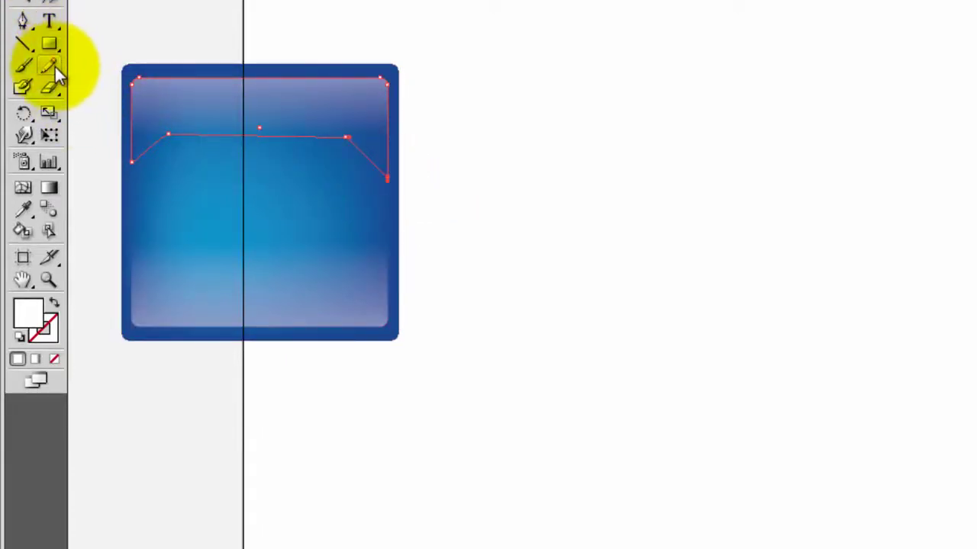
# Convert the highlight's left and right lower bends into smooth curve anchors.
pyautogui.click(35, 19)
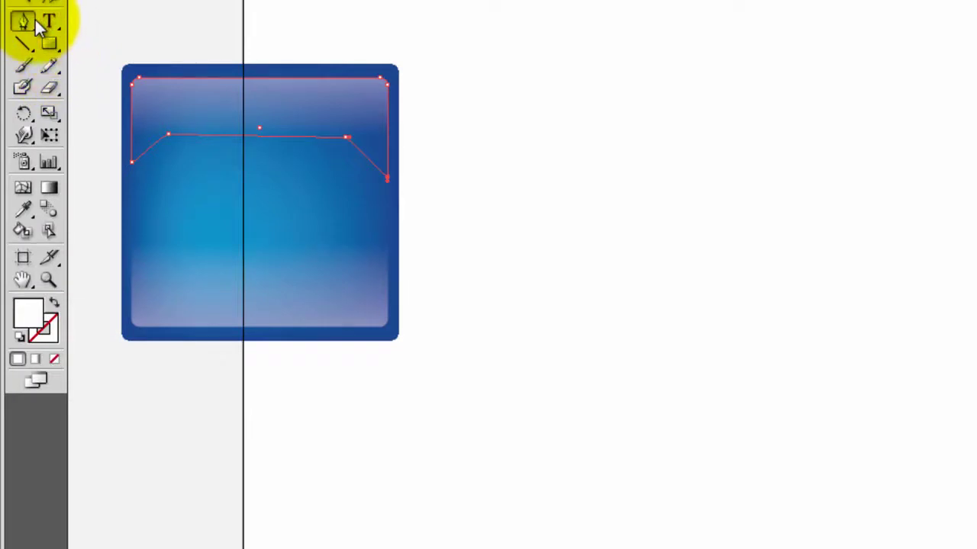
pyautogui.click(94, 92)
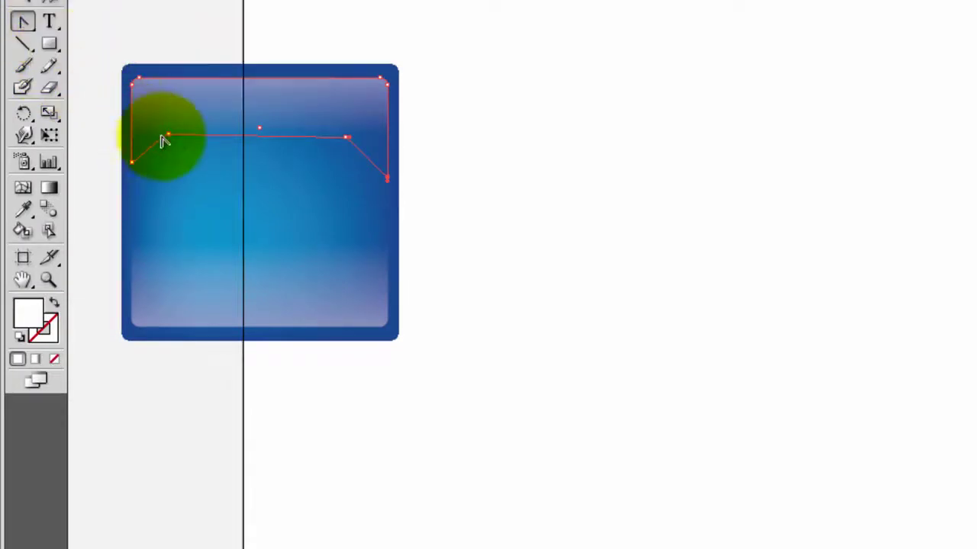
pyautogui.moveTo(171, 137); pyautogui.dragTo(150, 133)
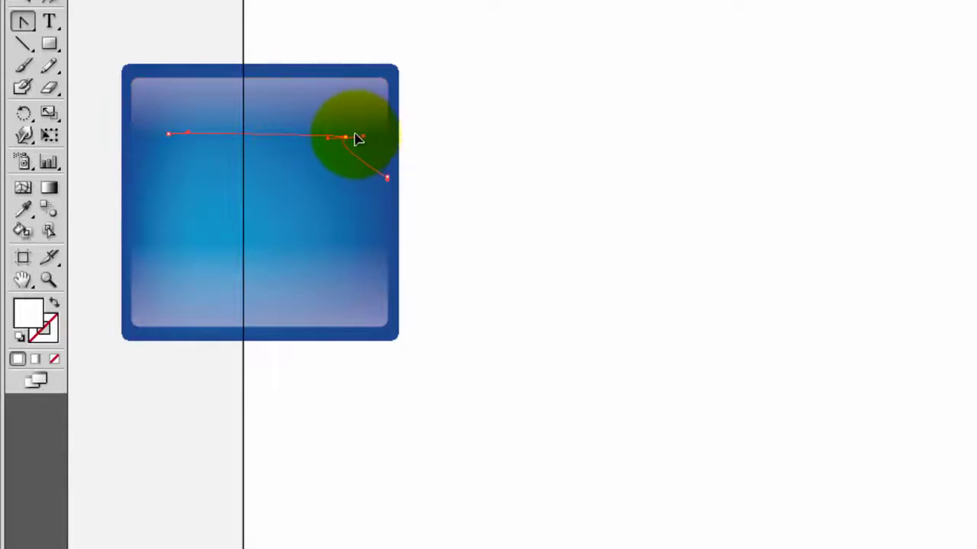
pyautogui.moveTo(351, 143); pyautogui.dragTo(315, 134)
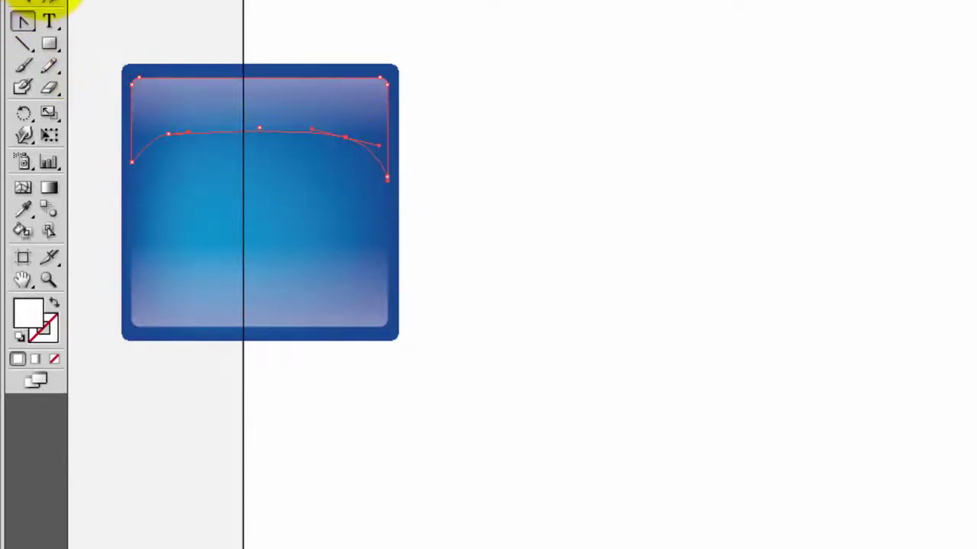
# Raise and fine-tune the lower edge's anchors into a gently arched curve.
pyautogui.click(23, 5)
pyautogui.moveTo(132, 162); pyautogui.dragTo(131, 145)
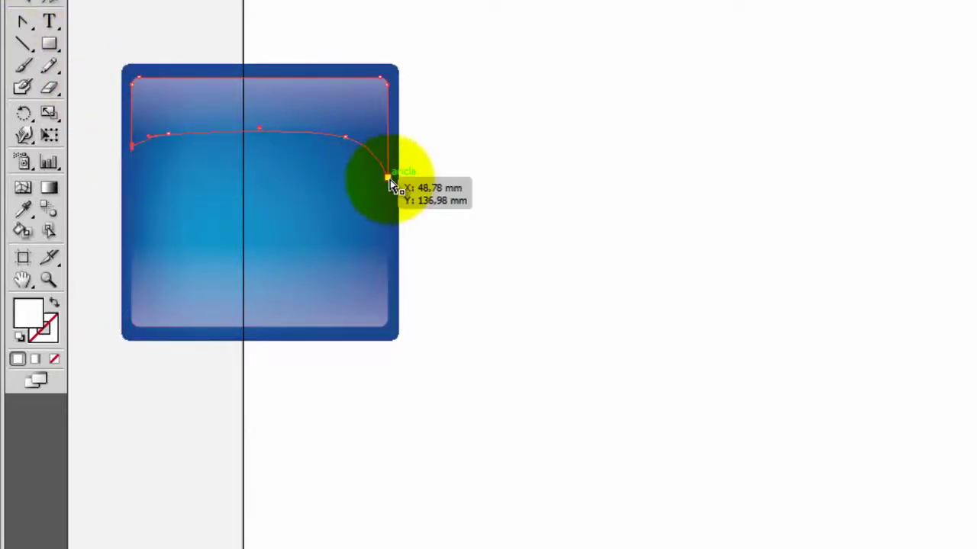
pyautogui.moveTo(389, 183); pyautogui.dragTo(388, 156)
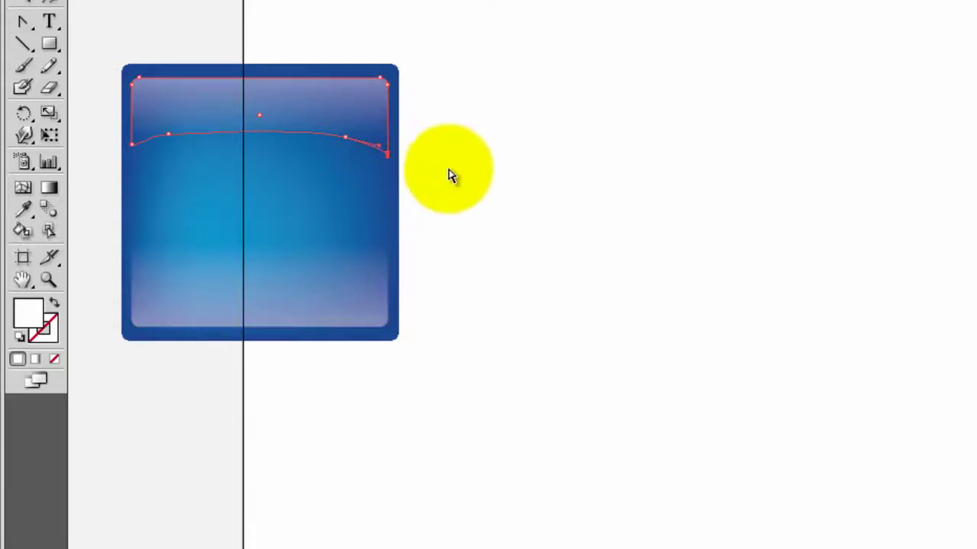
pyautogui.click(458, 172)
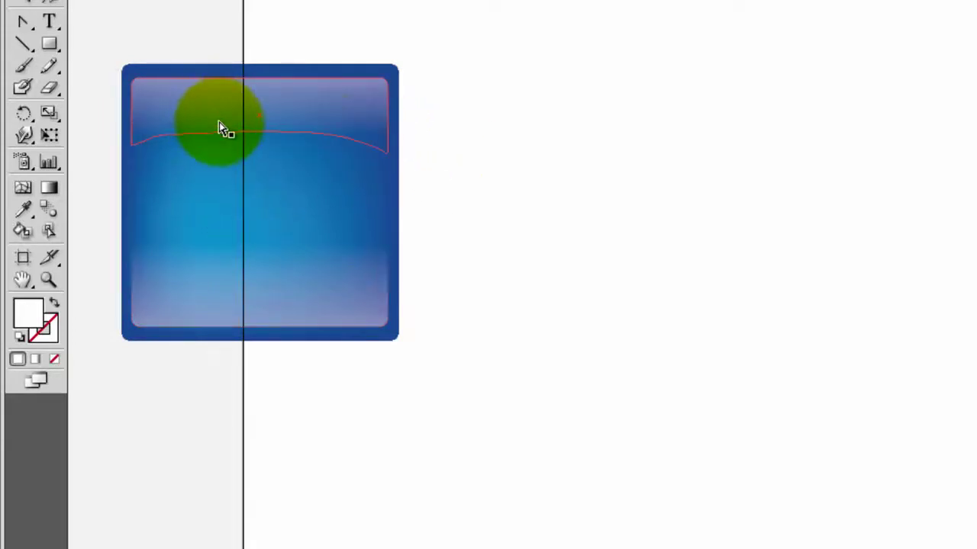
pyautogui.click(159, 142)
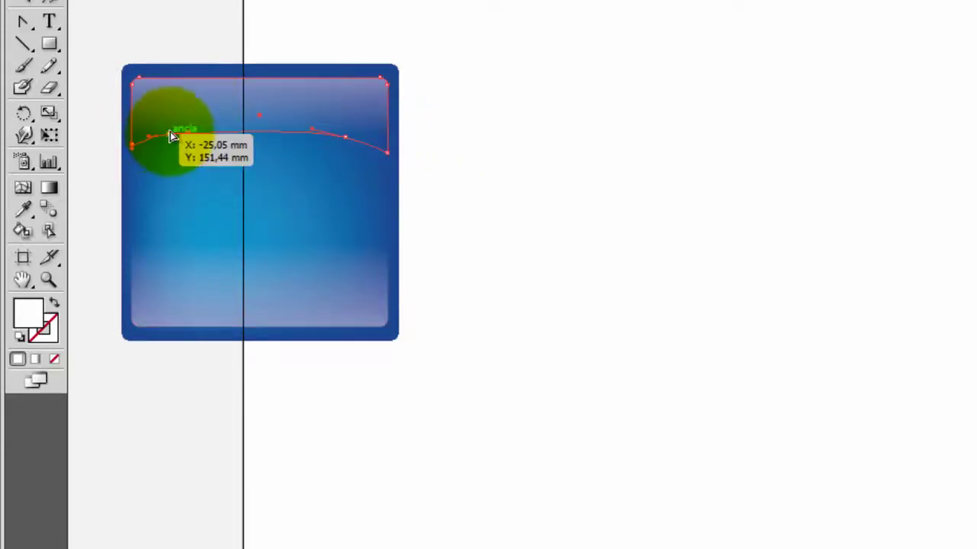
pyautogui.moveTo(170, 136); pyautogui.dragTo(188, 121)
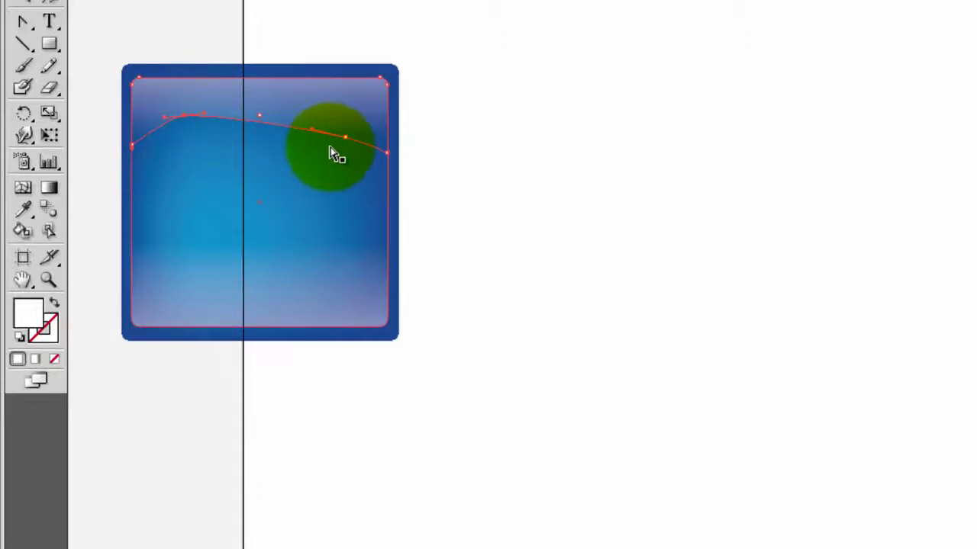
pyautogui.moveTo(347, 137); pyautogui.dragTo(342, 122)
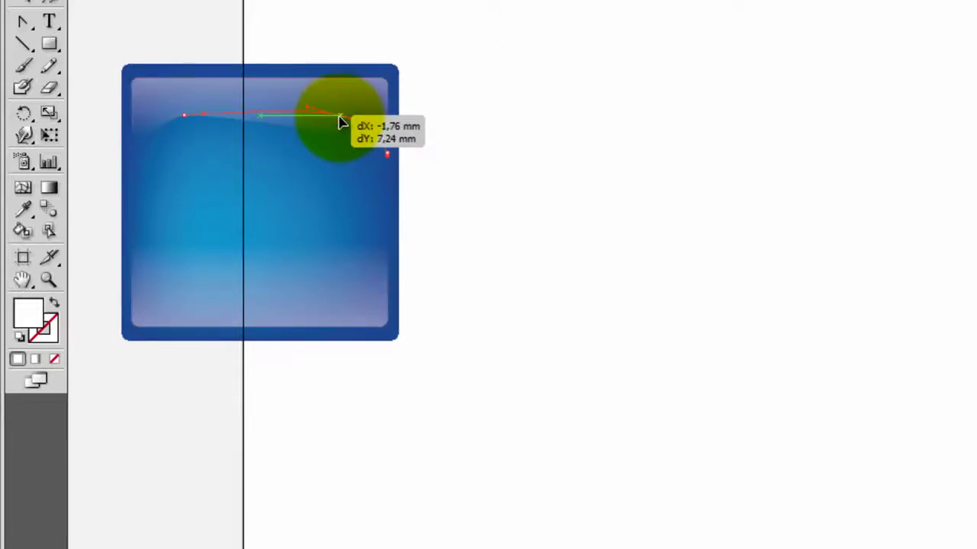
pyautogui.moveTo(387, 147); pyautogui.dragTo(388, 148)
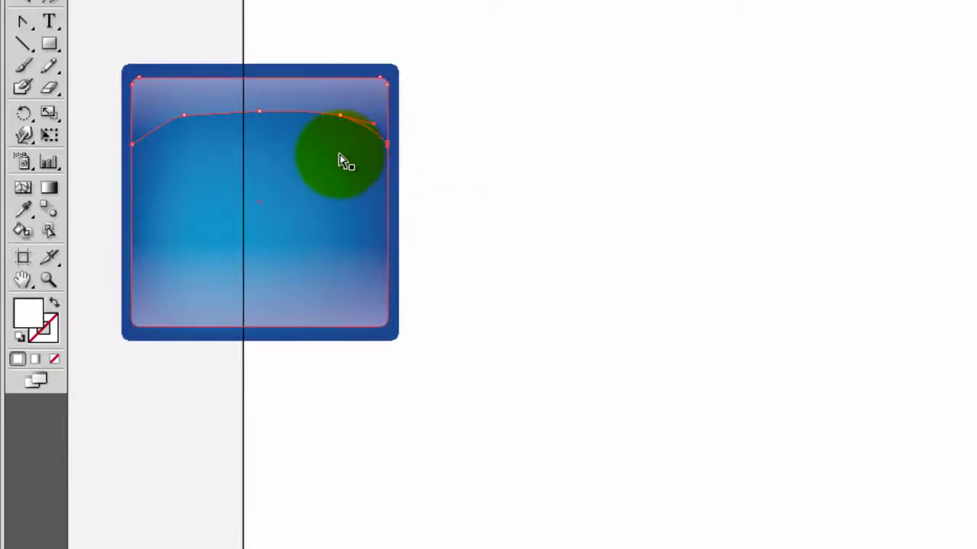
pyautogui.click(614, 158)
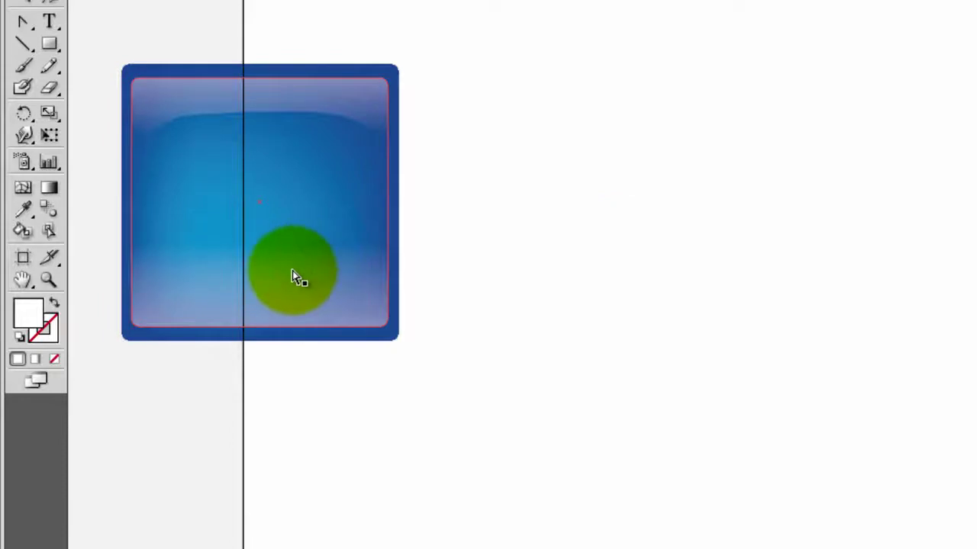
# Drag the inner rounded rectangle's top edge down to form a band along the button's bottom.
pyautogui.click(163, 116)
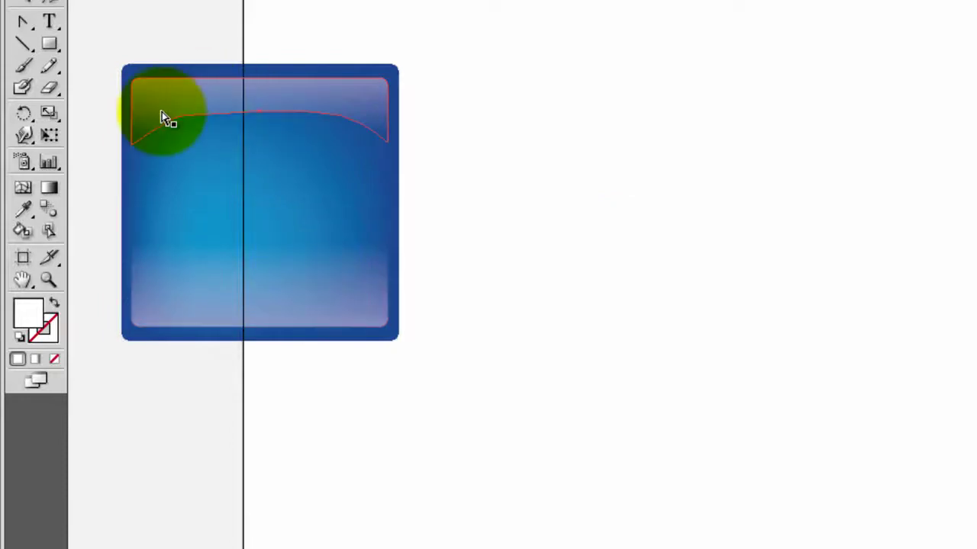
pyautogui.click(313, 296)
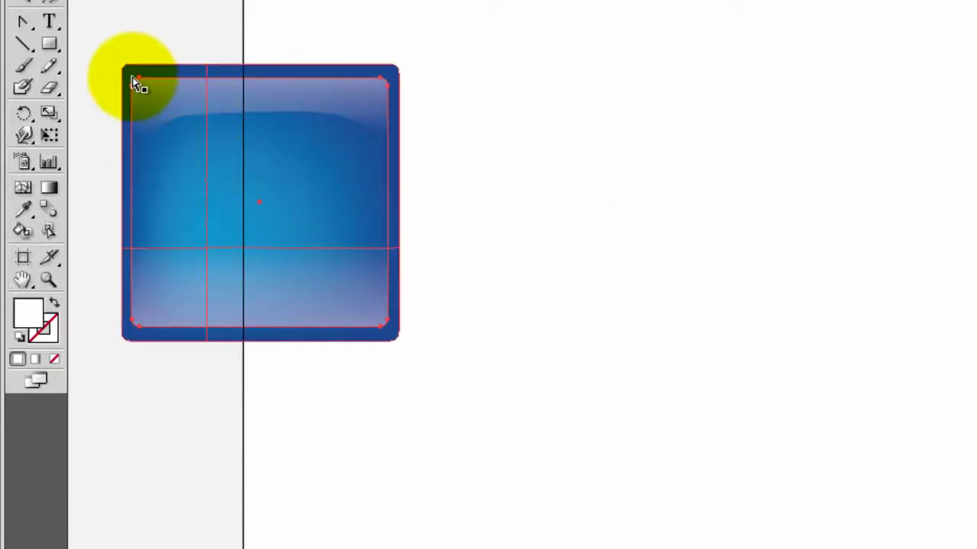
pyautogui.moveTo(132, 92); pyautogui.dragTo(133, 89)
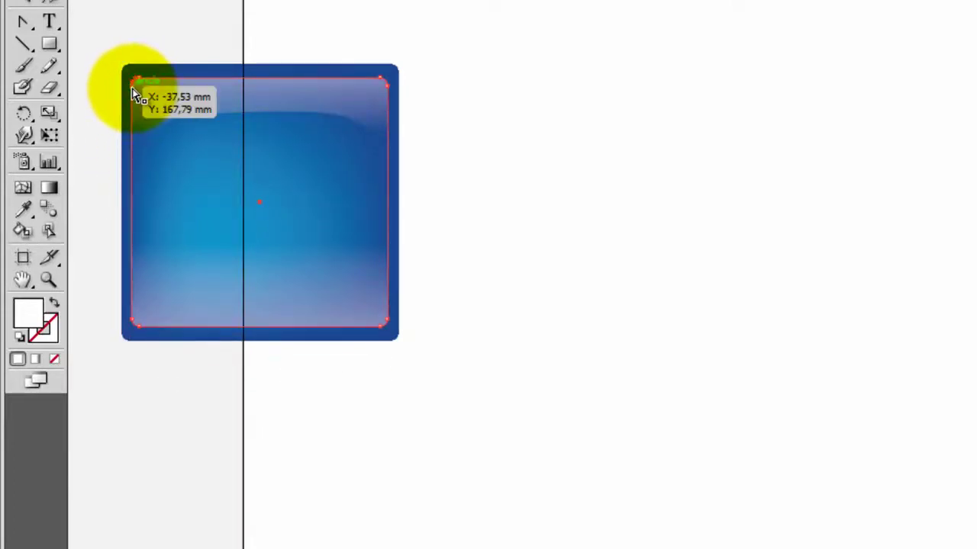
pyautogui.moveTo(132, 89)
pyautogui.mouseDown()
pyautogui.moveTo(133, 285)
pyautogui.moveTo(136, 79)
pyautogui.moveTo(158, 217)
pyautogui.moveTo(132, 261)
pyautogui.mouseUp()
pyautogui.click(562, 346)
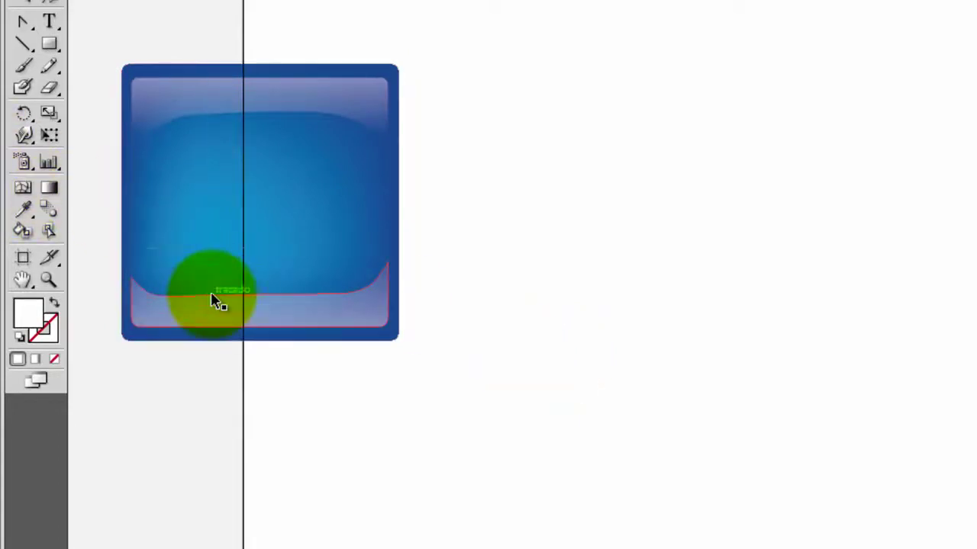
# Select and preview the new bottom highlight band, then return to the Selection tool.
pyautogui.click(262, 320)
pyautogui.click(263, 321)
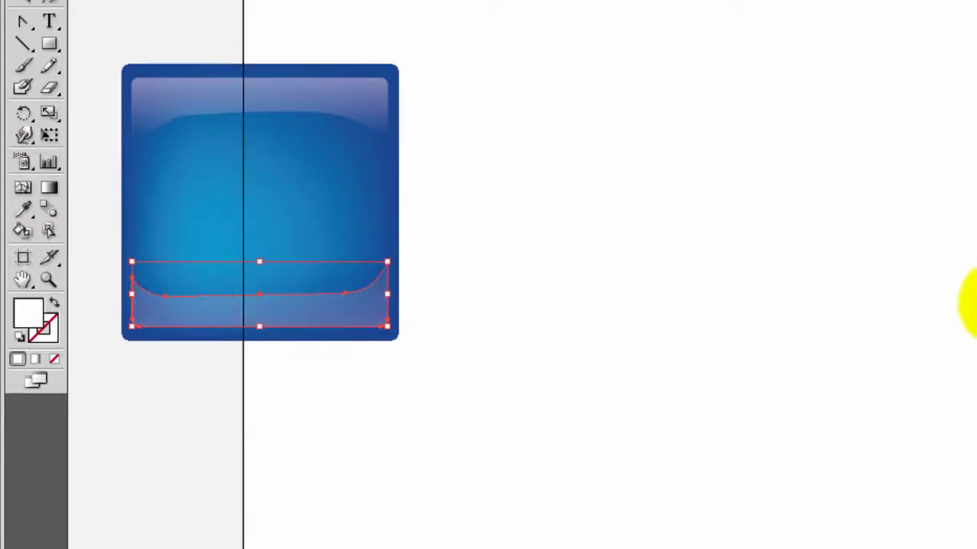
pyautogui.click(965, 301)
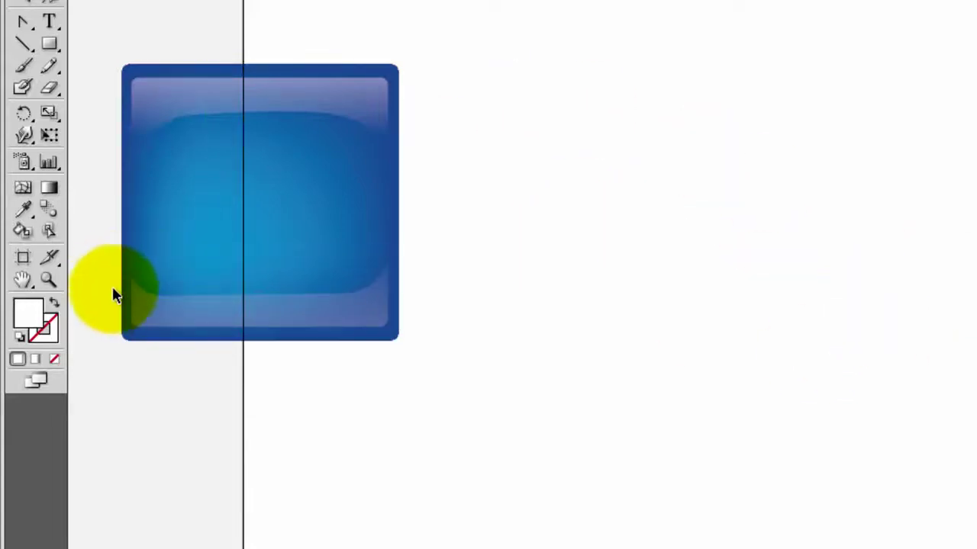
pyautogui.click(142, 305)
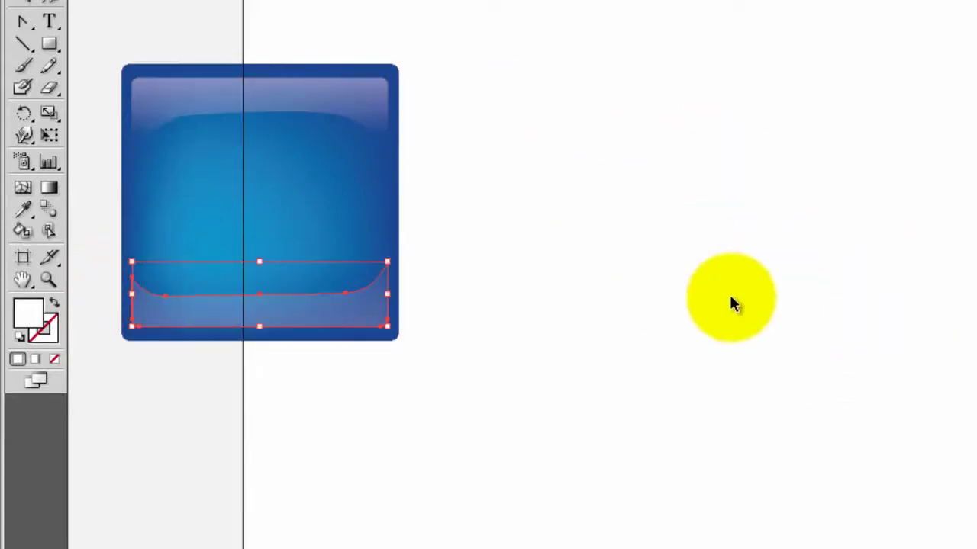
pyautogui.click(106, 61)
pyautogui.click(49, 23)
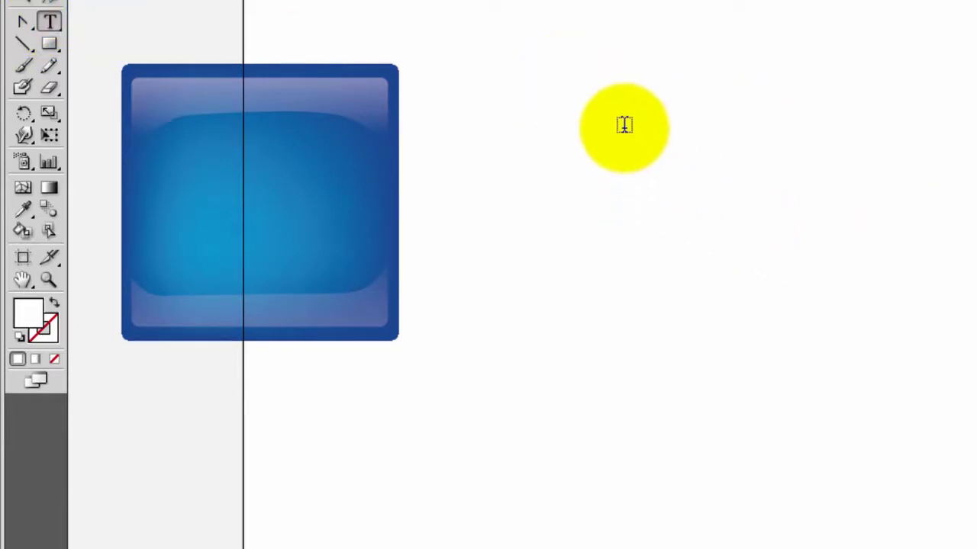
pyautogui.click(23, 21)
# Type 'ep' in a new text area beside the button and adjust its text settings.
pyautogui.click(275, 206)
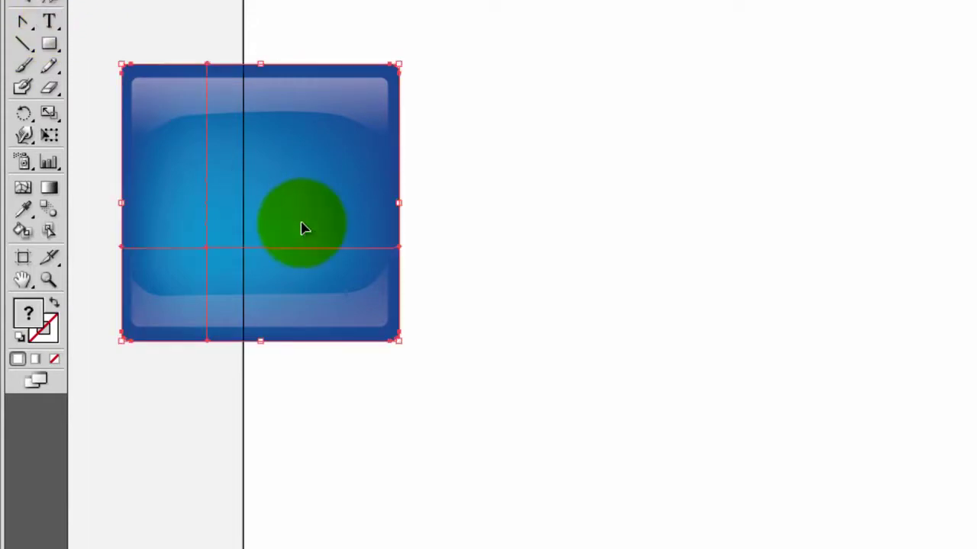
pyautogui.hotkey('ctrl', 'z')
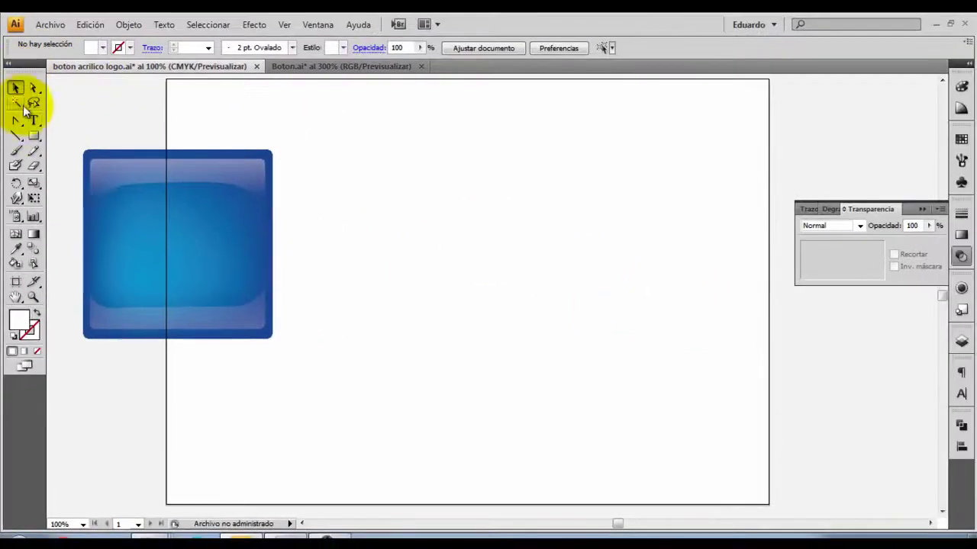
pyautogui.click(31, 120)
pyautogui.moveTo(403, 168); pyautogui.dragTo(715, 385)
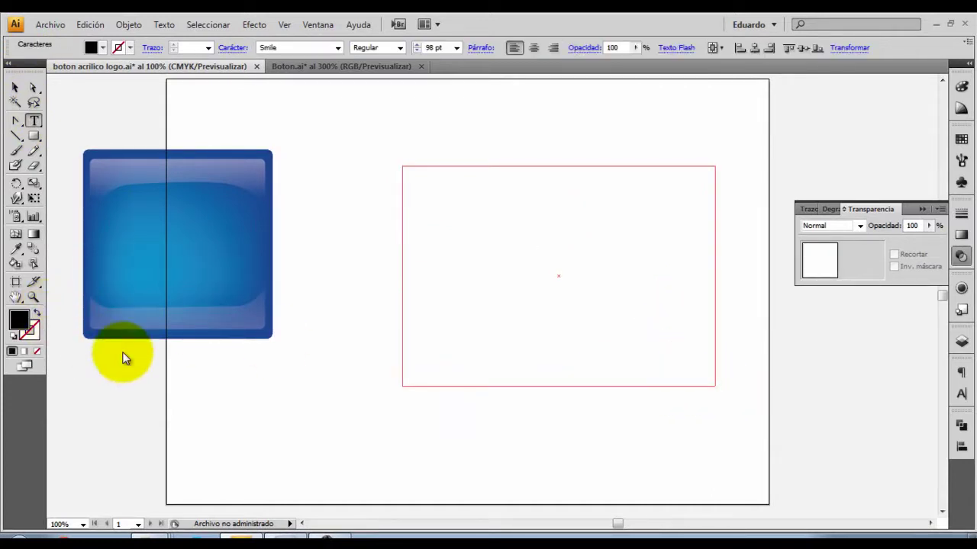
pyautogui.write('ep')
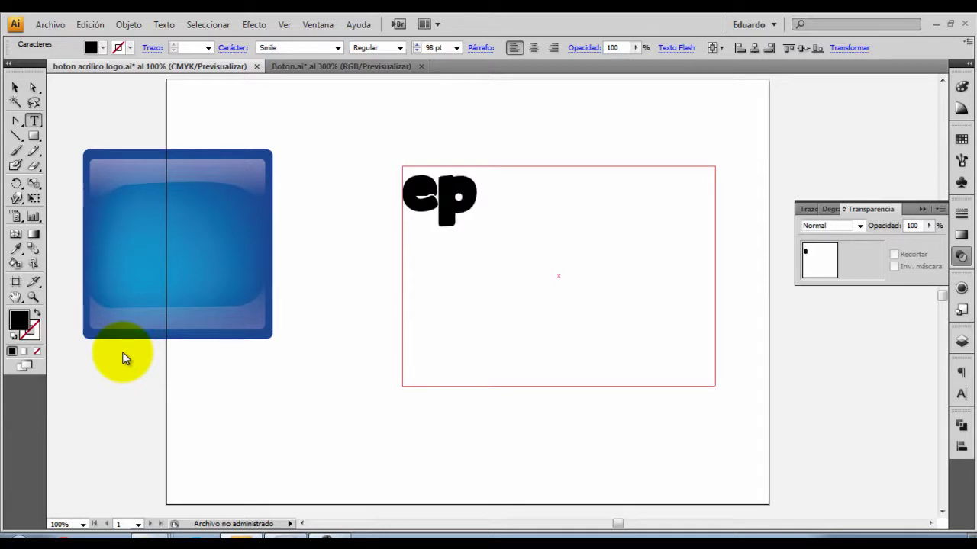
pyautogui.hotkey('ctrl', 'a')
pyautogui.click(163, 25)
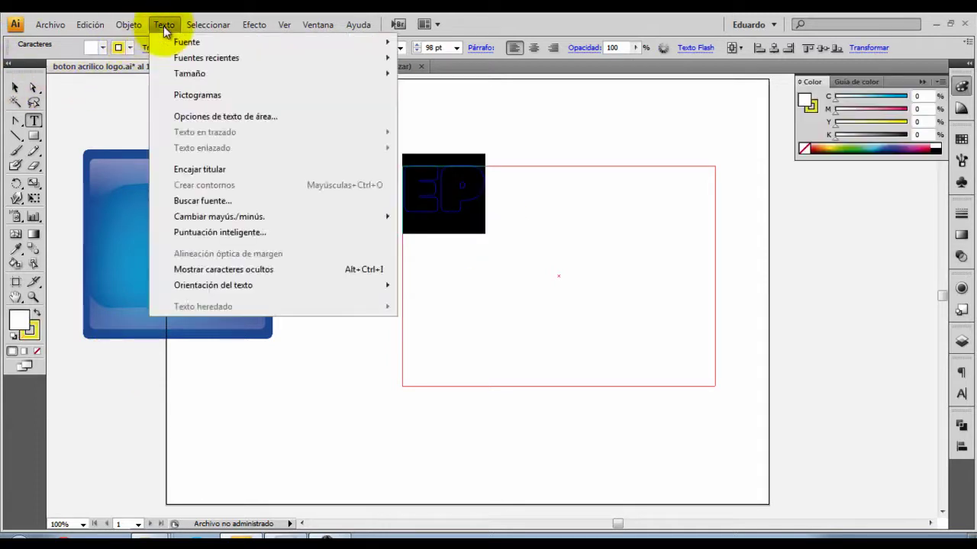
pyautogui.click(260, 73)
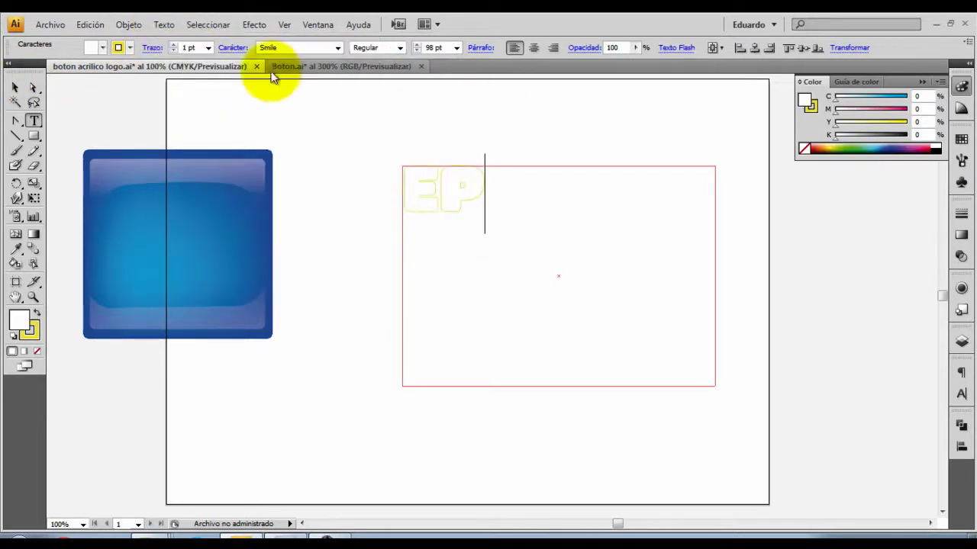
# Convert the EP text to outlines, enlarge it, and move it onto the blue button.
pyautogui.click(15, 87)
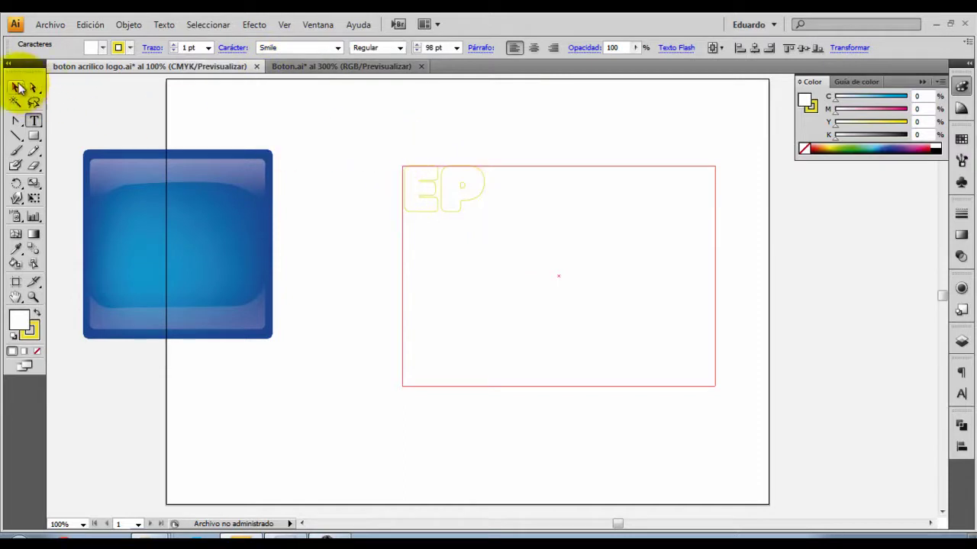
pyautogui.click(160, 28)
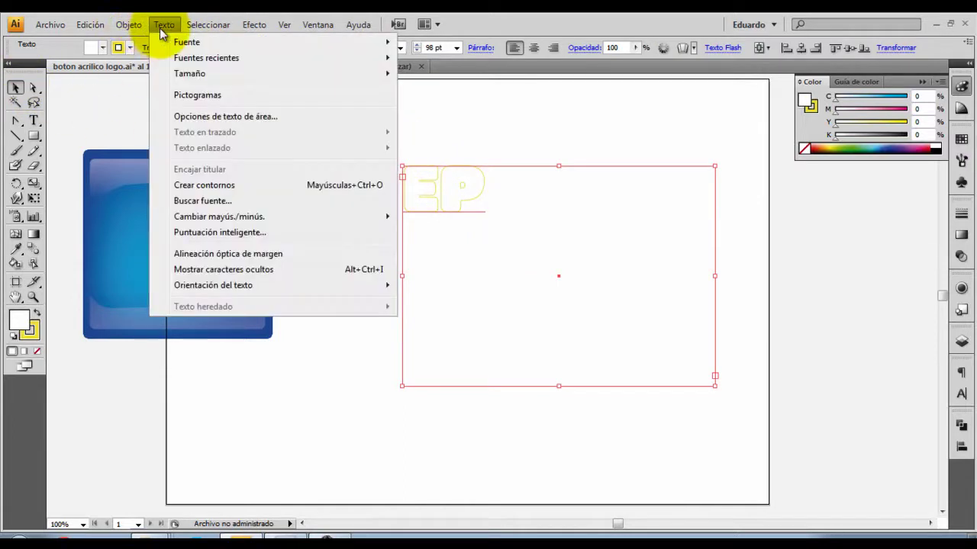
pyautogui.click(221, 185)
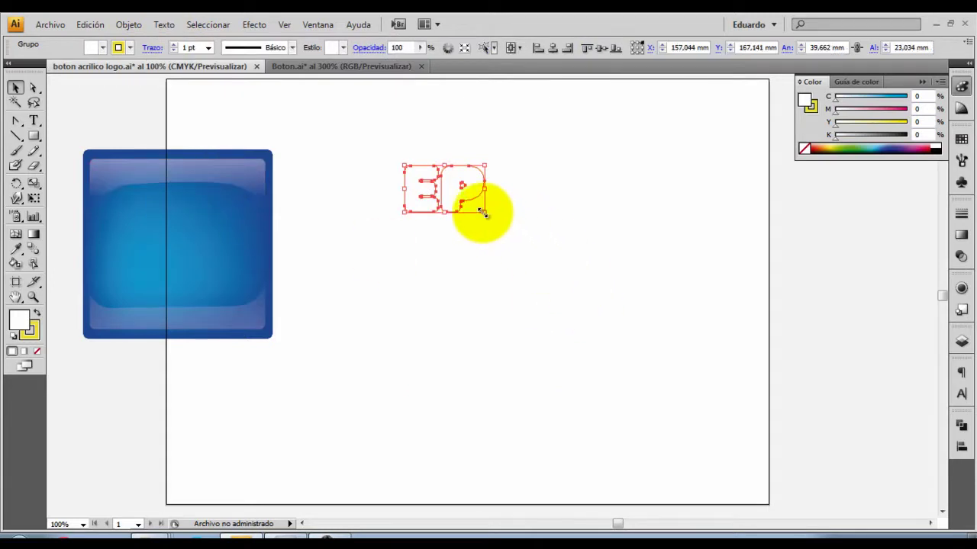
pyautogui.moveTo(486, 213); pyautogui.dragTo(572, 302)
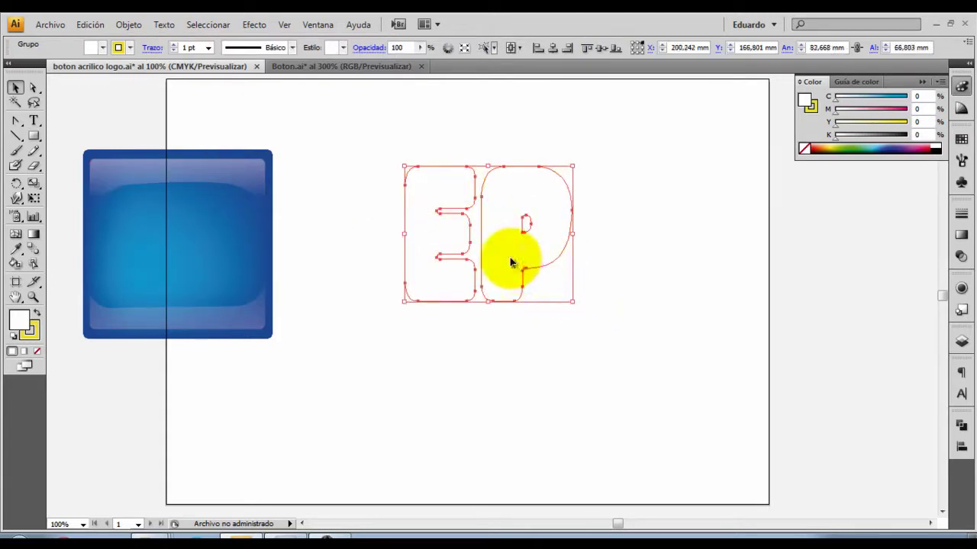
pyautogui.moveTo(512, 263); pyautogui.dragTo(206, 271)
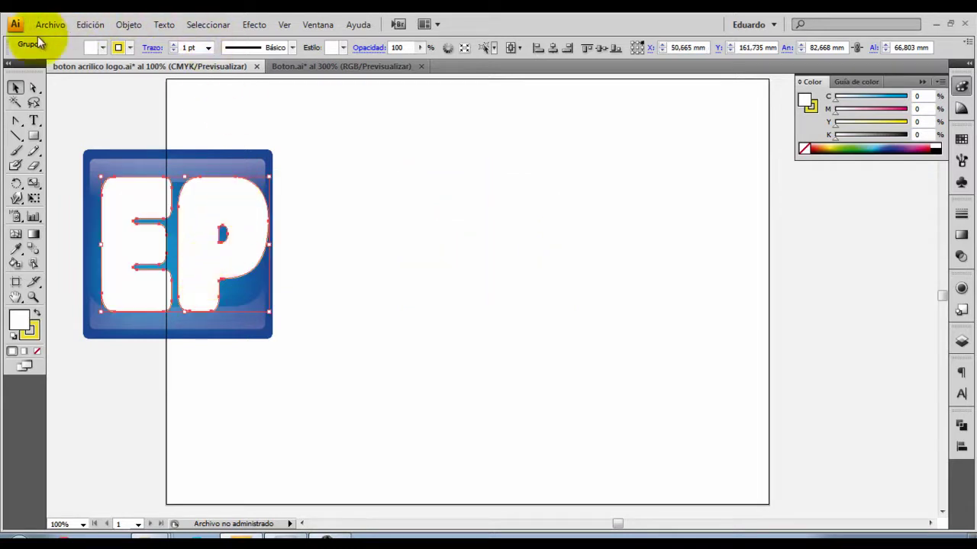
# Send the EP lettering back one level and change its stacking order.
pyautogui.click(126, 27)
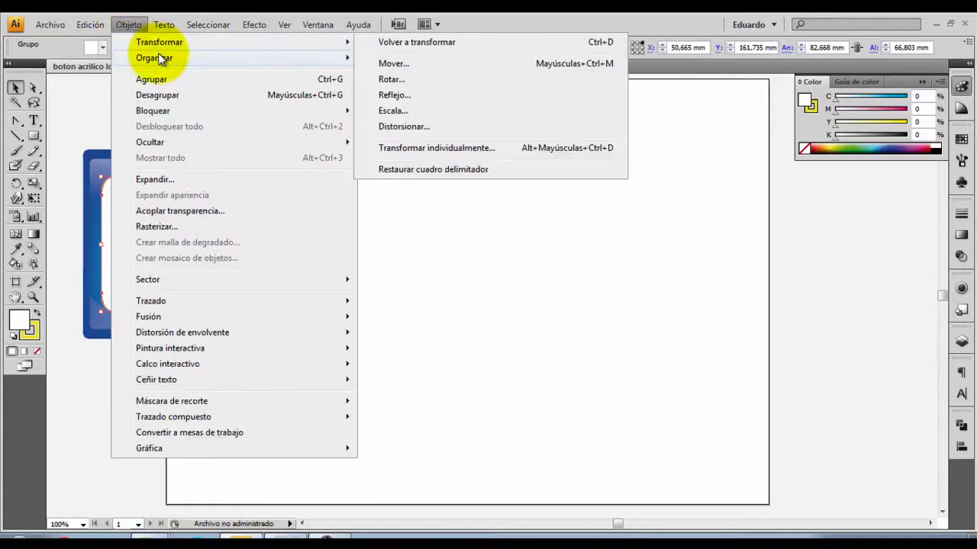
pyautogui.moveTo(155, 58)
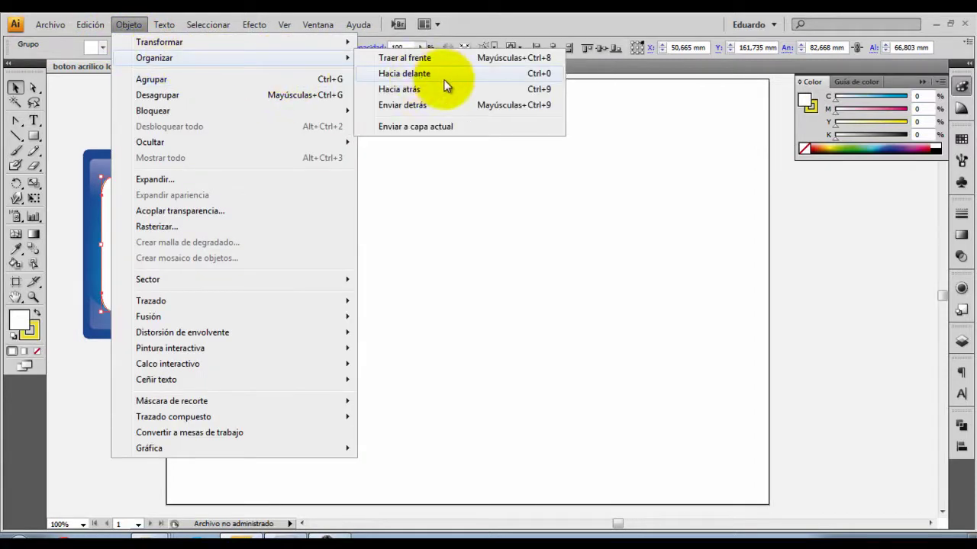
pyautogui.click(432, 90)
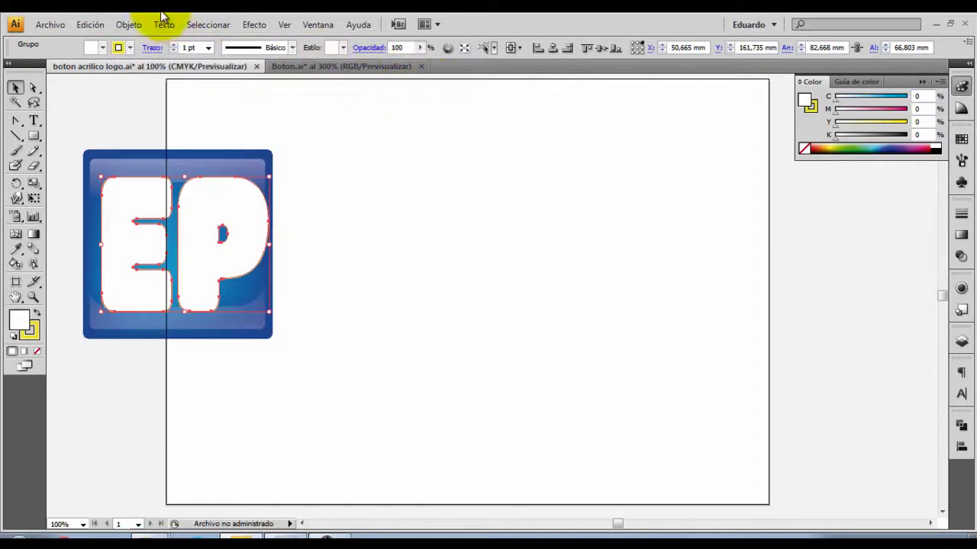
pyautogui.click(128, 27)
pyautogui.moveTo(154, 58)
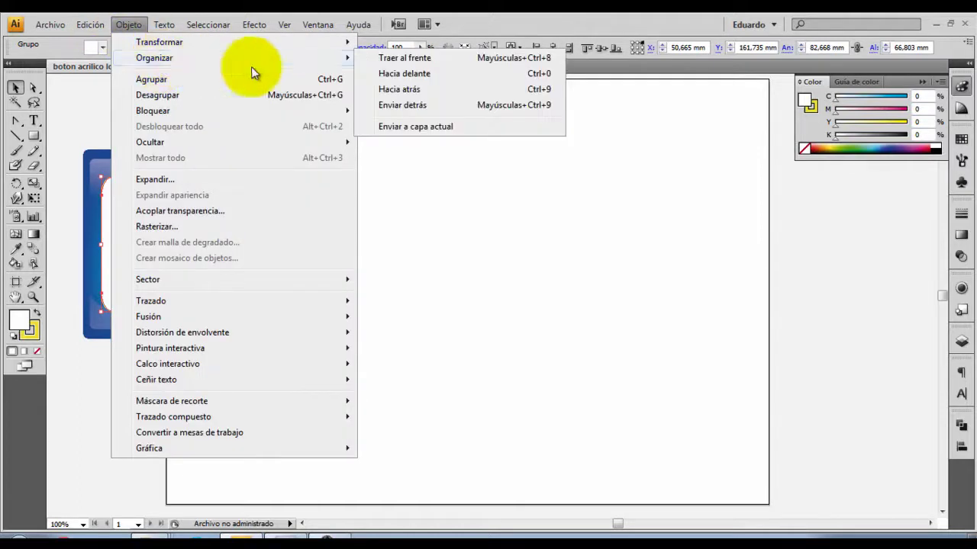
pyautogui.click(418, 94)
pyautogui.click(399, 238)
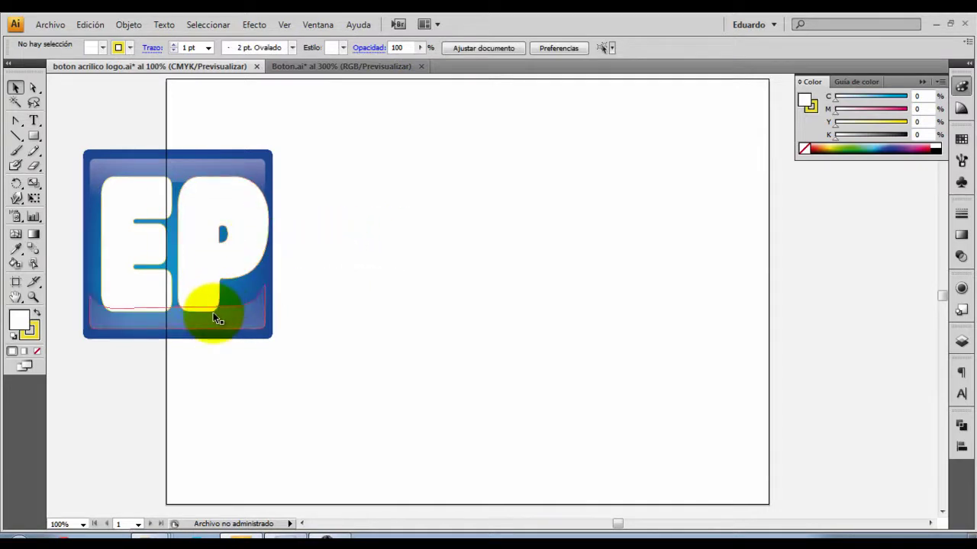
# Send the EP group back, then forward one level, so it sits atop the button.
pyautogui.click(143, 228)
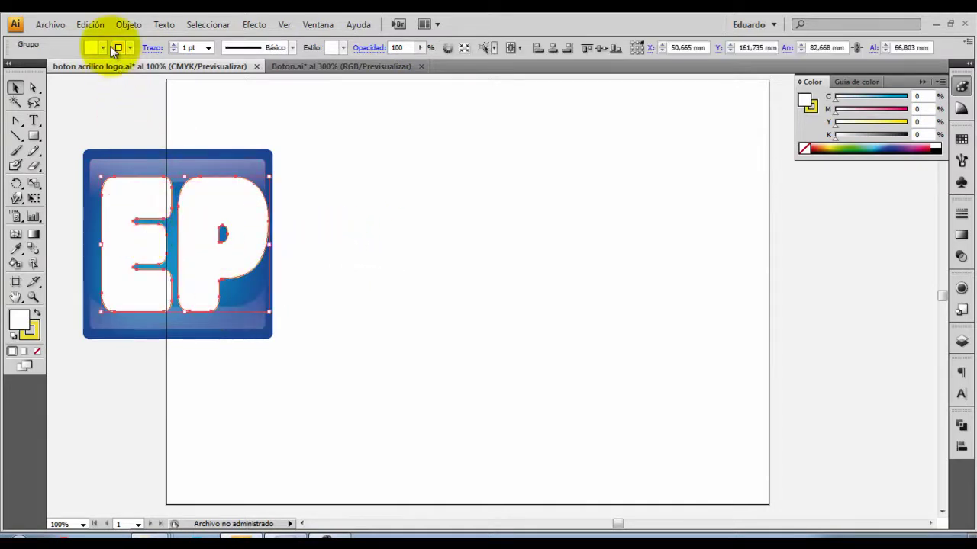
pyautogui.click(128, 24)
pyautogui.moveTo(229, 58)
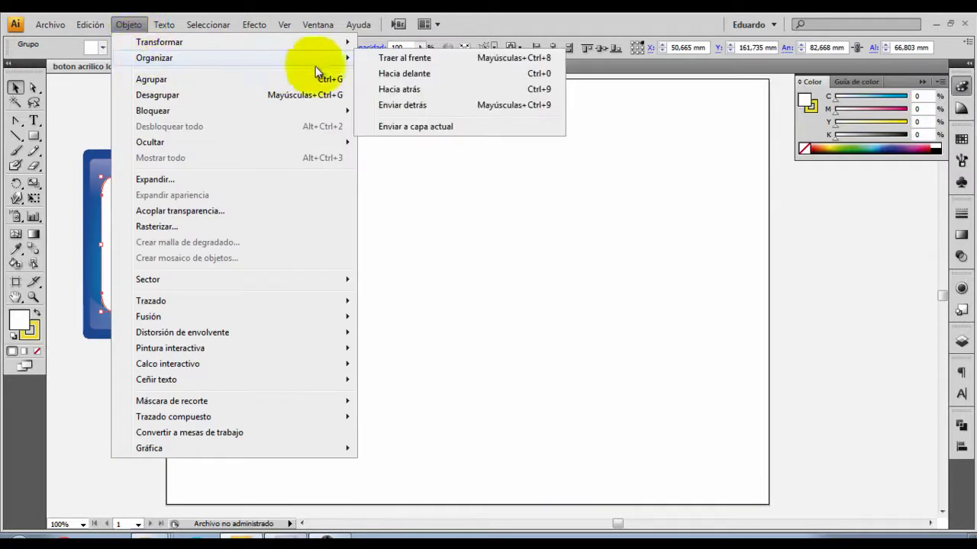
pyautogui.click(392, 89)
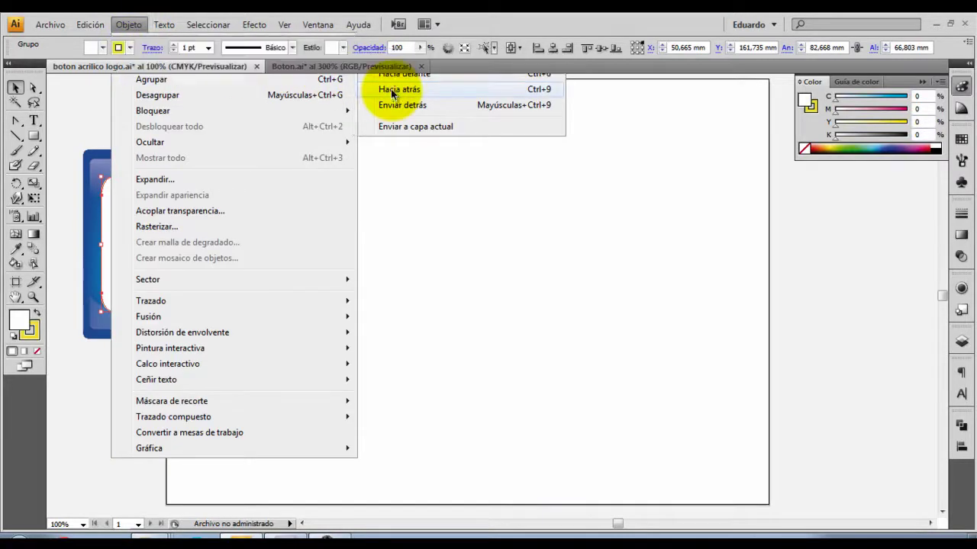
pyautogui.click(129, 25)
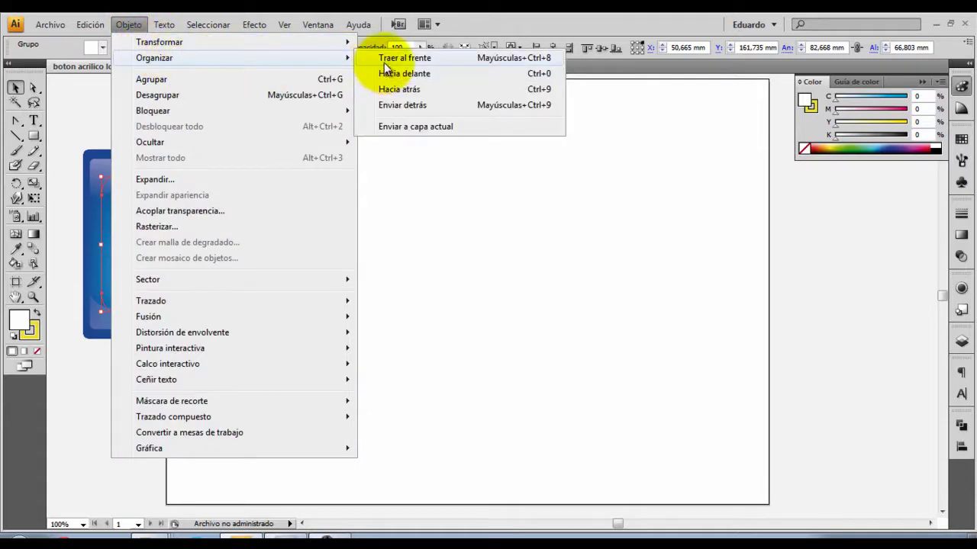
pyautogui.click(387, 80)
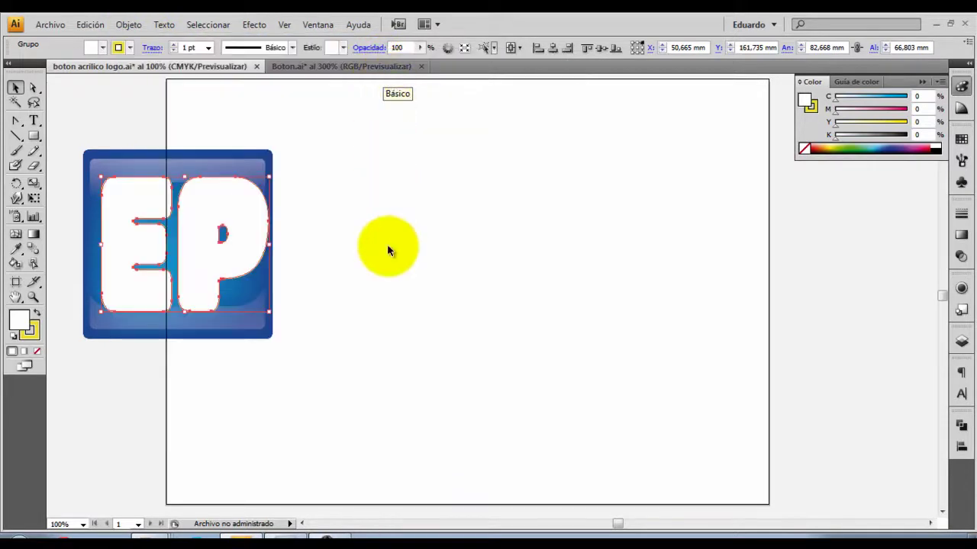
pyautogui.click(256, 26)
pyautogui.moveTo(351, 107)
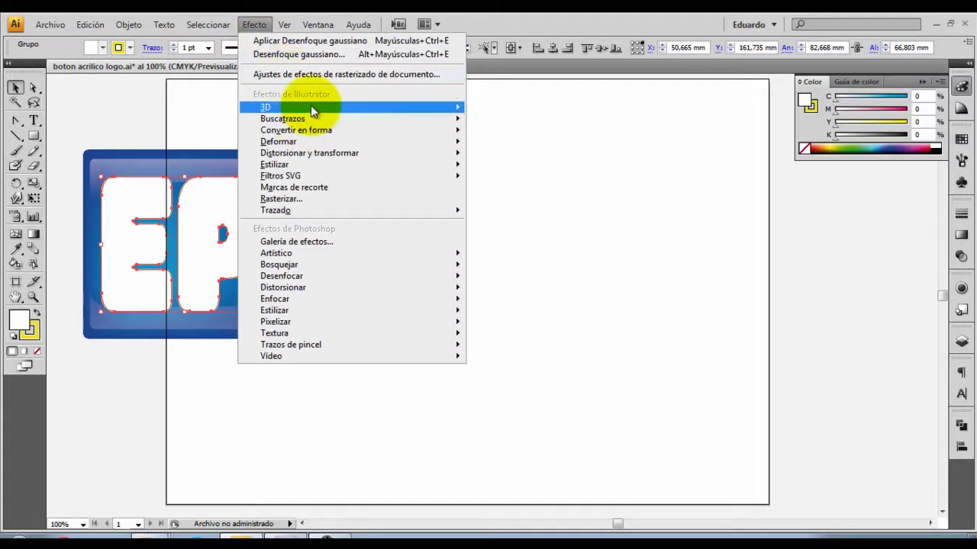
# Extrude the EP lettering in 3D with a slight tilt and a Complejo 3 bevel 2 pt high.
pyautogui.click(530, 110)
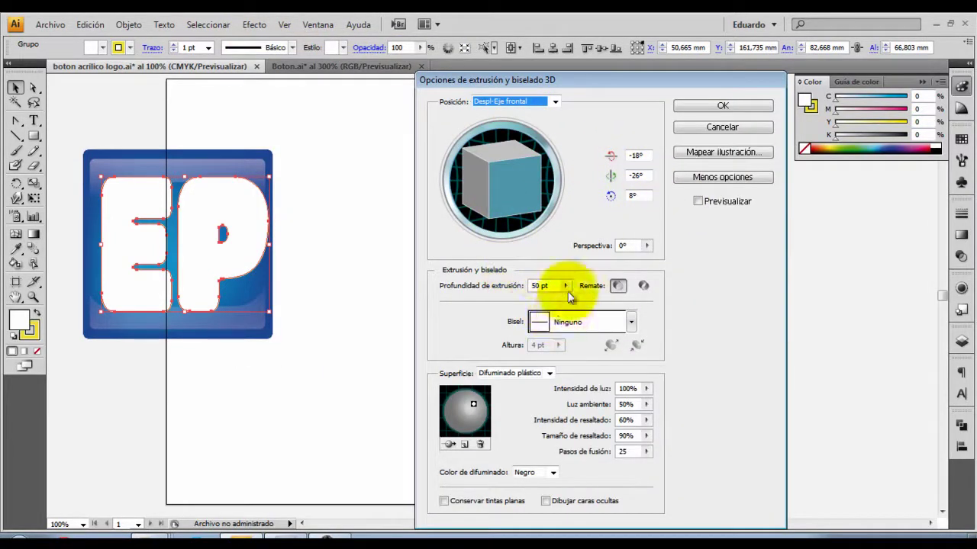
pyautogui.click(511, 206)
pyautogui.moveTo(510, 206)
pyautogui.mouseDown()
pyautogui.moveTo(505, 192)
pyautogui.moveTo(531, 201)
pyautogui.mouseUp()
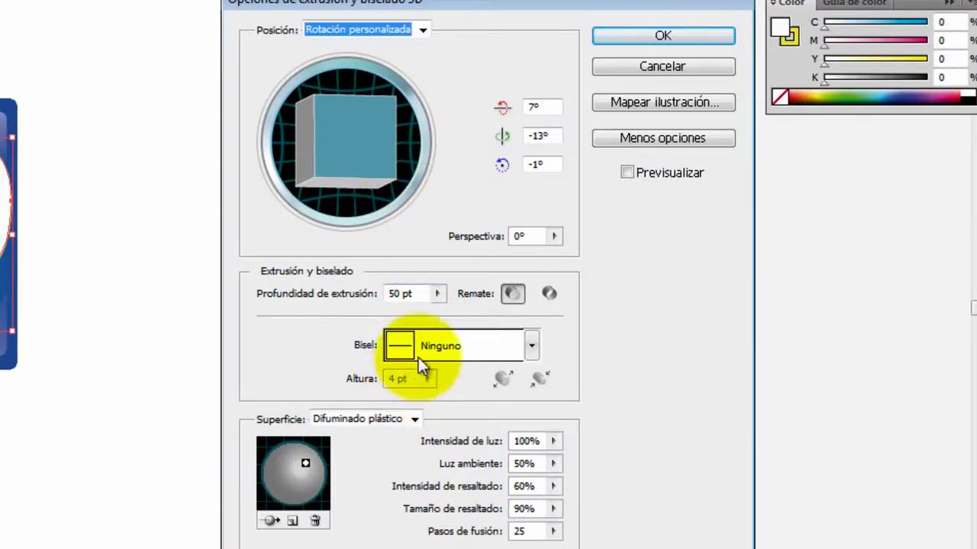
pyautogui.click(533, 345)
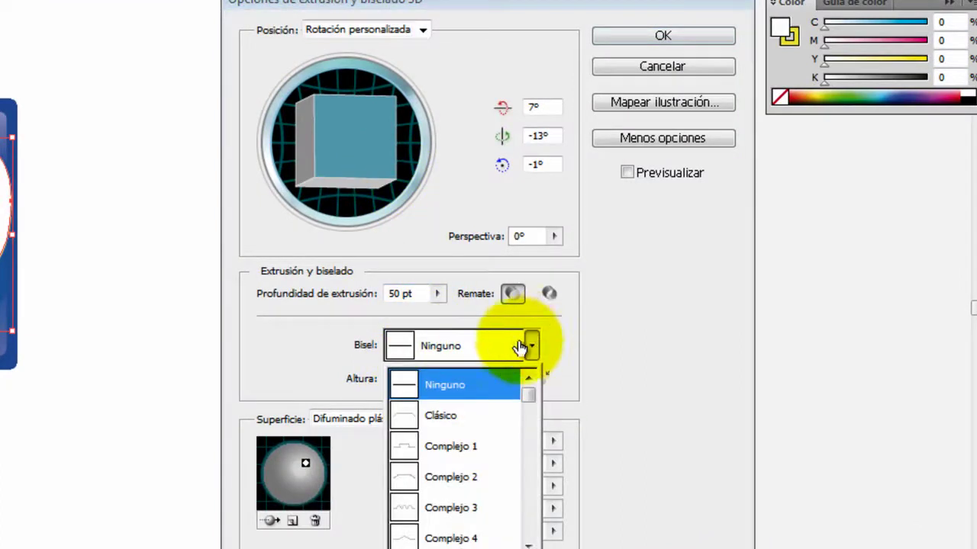
pyautogui.click(410, 508)
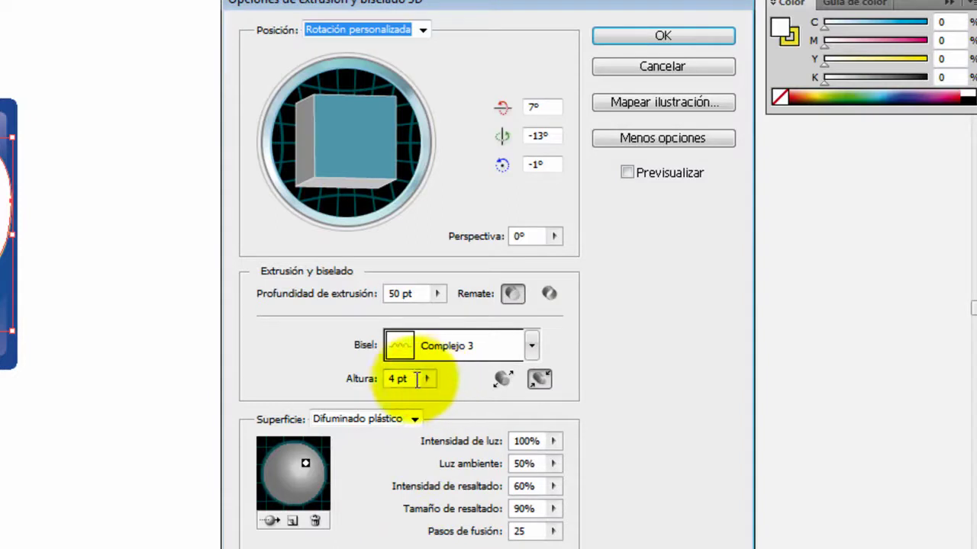
pyautogui.moveTo(414, 379); pyautogui.dragTo(365, 379)
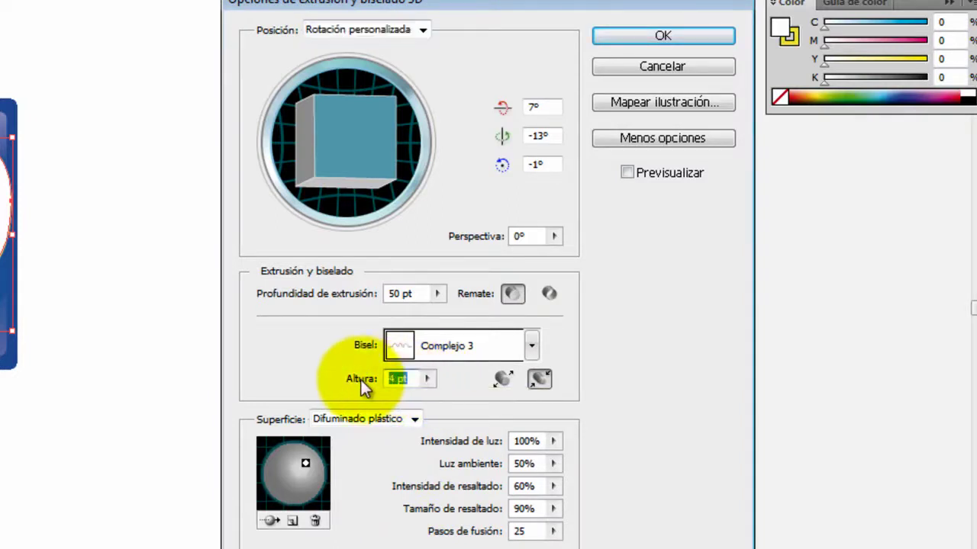
pyautogui.write('2')
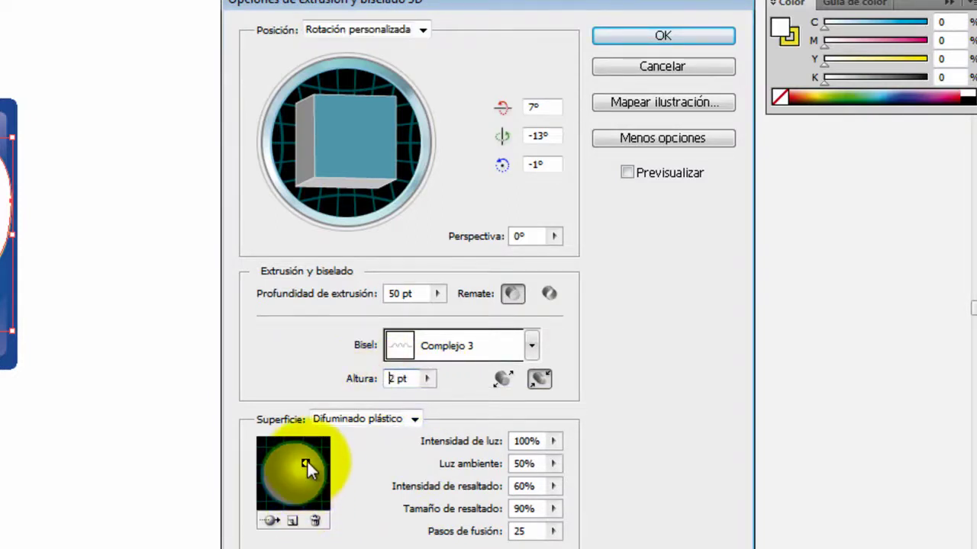
# Move the light to the lower left, set Y rotation to −12°, and apply the effect.
pyautogui.moveTo(306, 463); pyautogui.dragTo(282, 495)
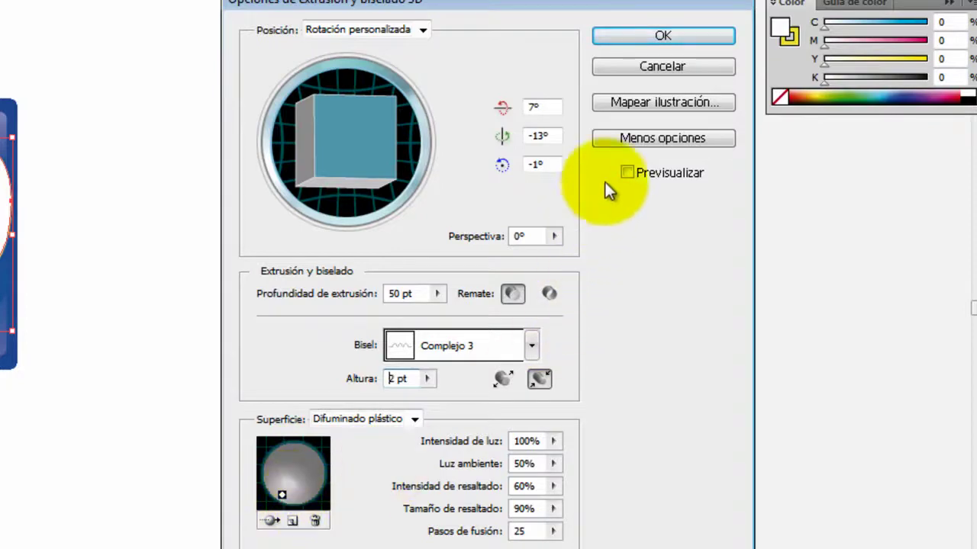
pyautogui.click(627, 172)
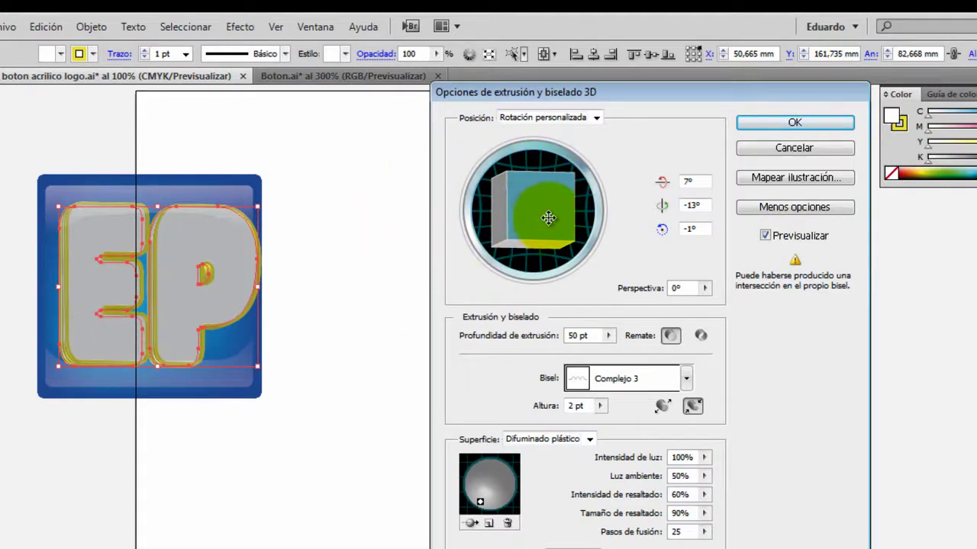
pyautogui.moveTo(548, 218); pyautogui.dragTo(547, 218)
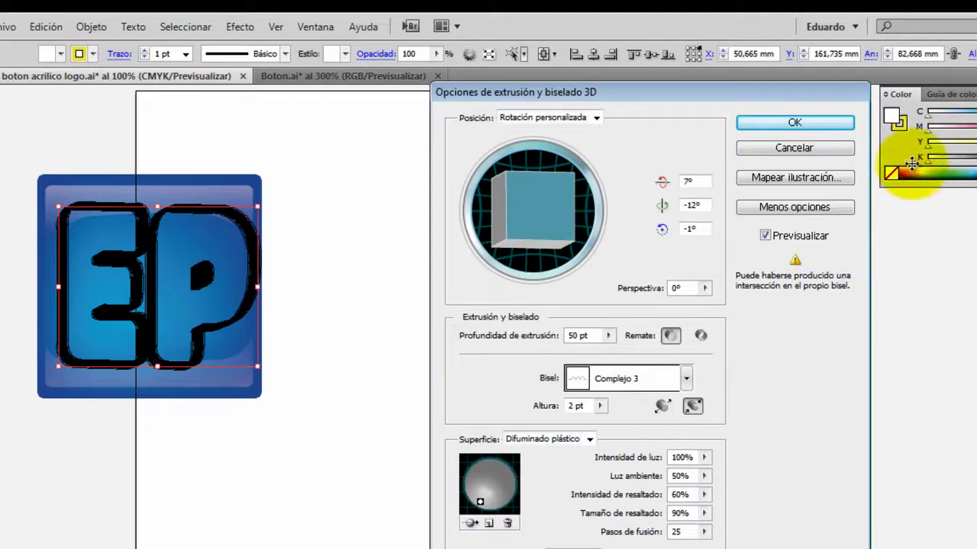
pyautogui.click(819, 124)
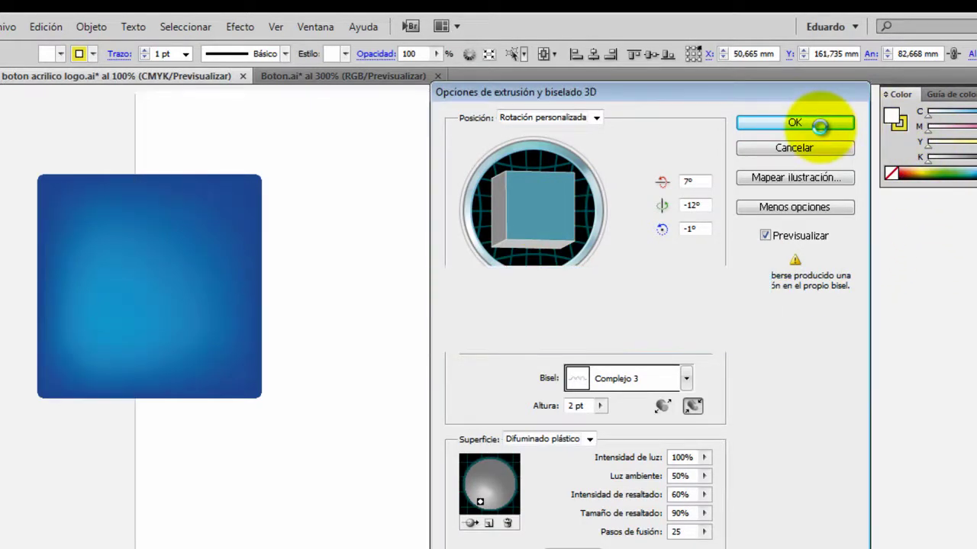
# Shift the 3D EP lettering slightly left and down to centre it on the button.
pyautogui.click(821, 122)
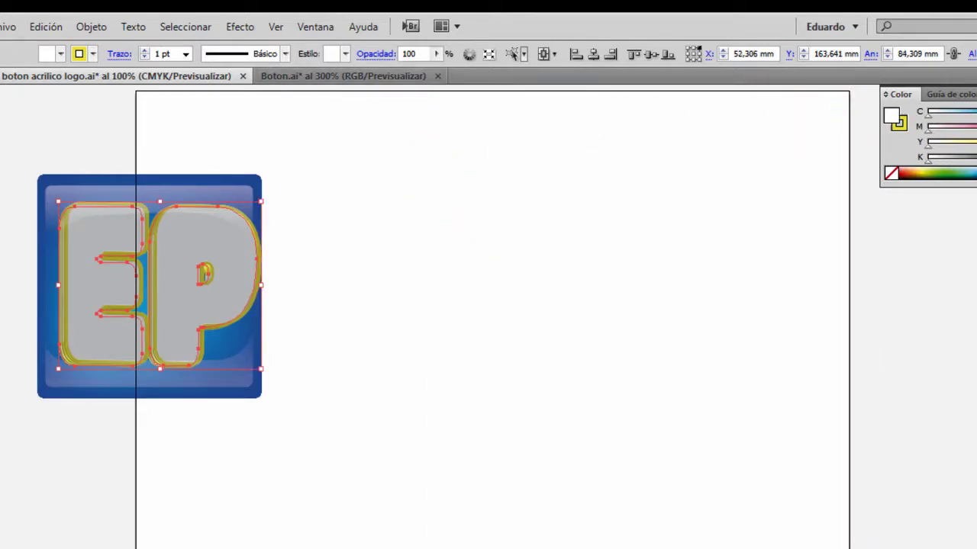
pyautogui.moveTo(110, 288); pyautogui.dragTo(95, 283)
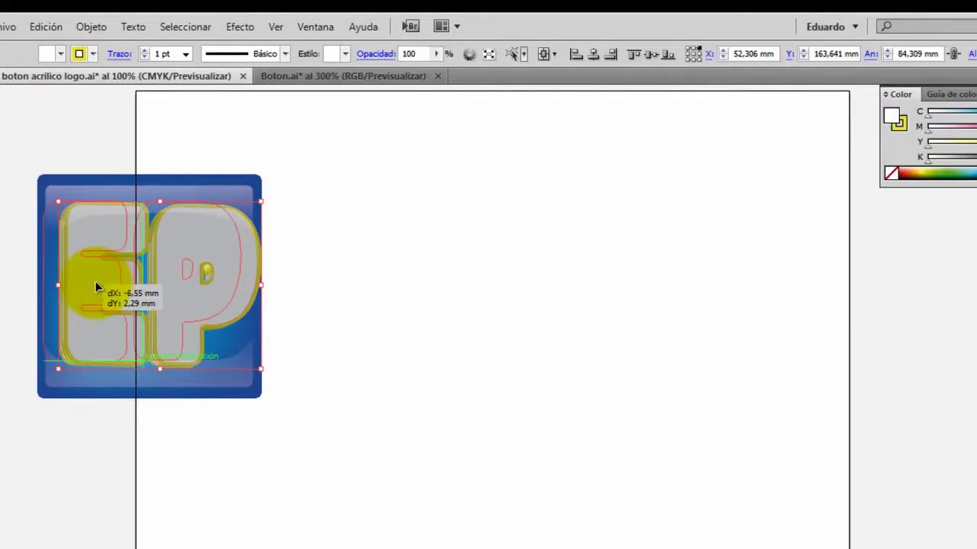
pyautogui.moveTo(96, 283); pyautogui.dragTo(102, 295)
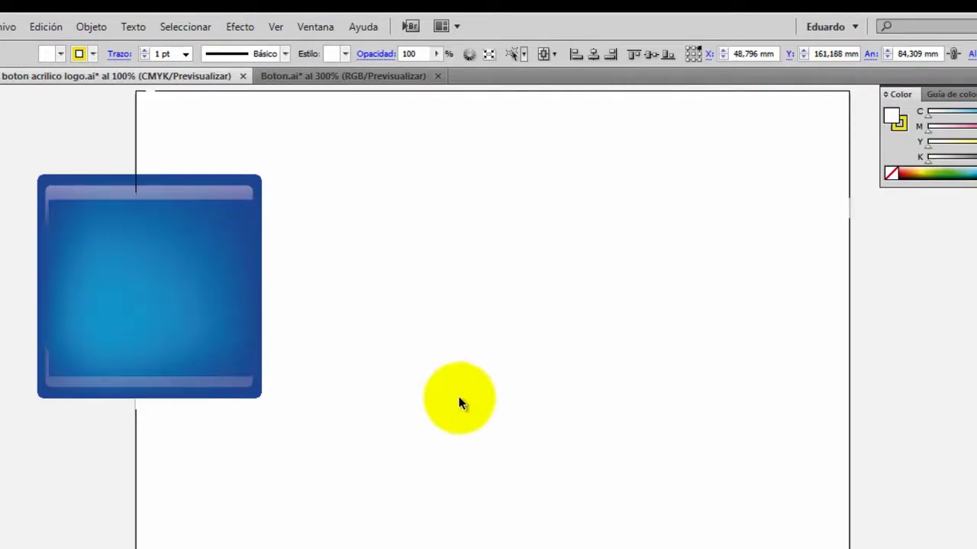
pyautogui.click(439, 385)
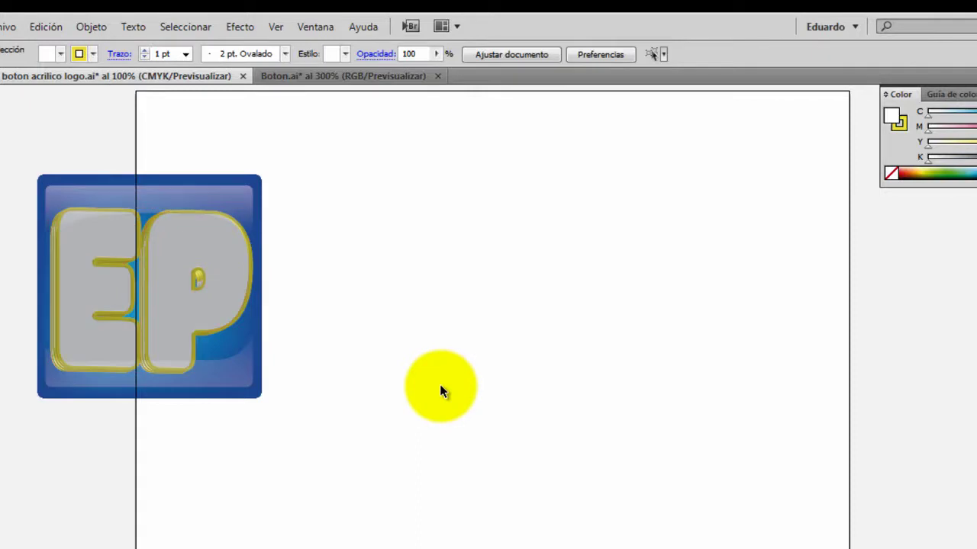